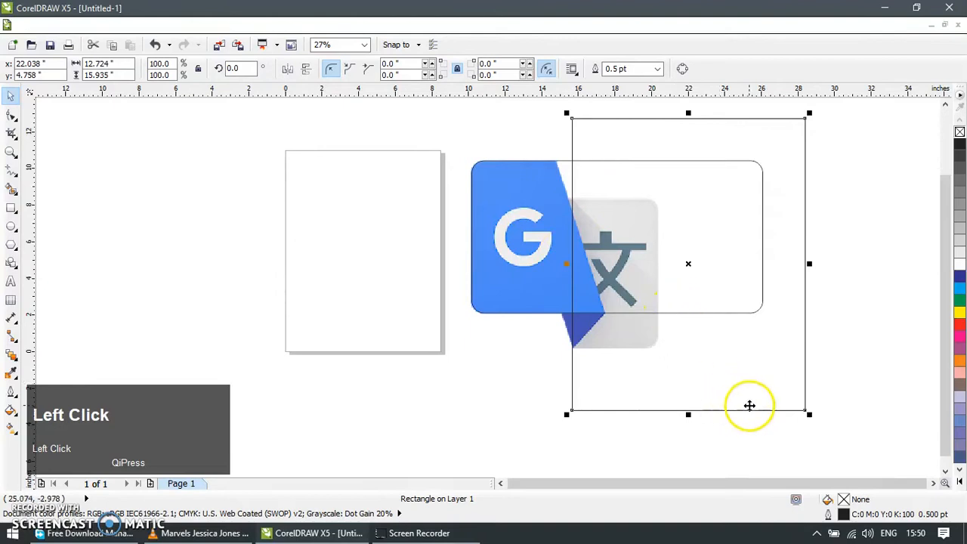
- Skew the tall rectangle and reposition it so that one side follows the slanted edge of the blue panel
left_click(713, 238)
left_click_drag(689, 119, 570, 122)
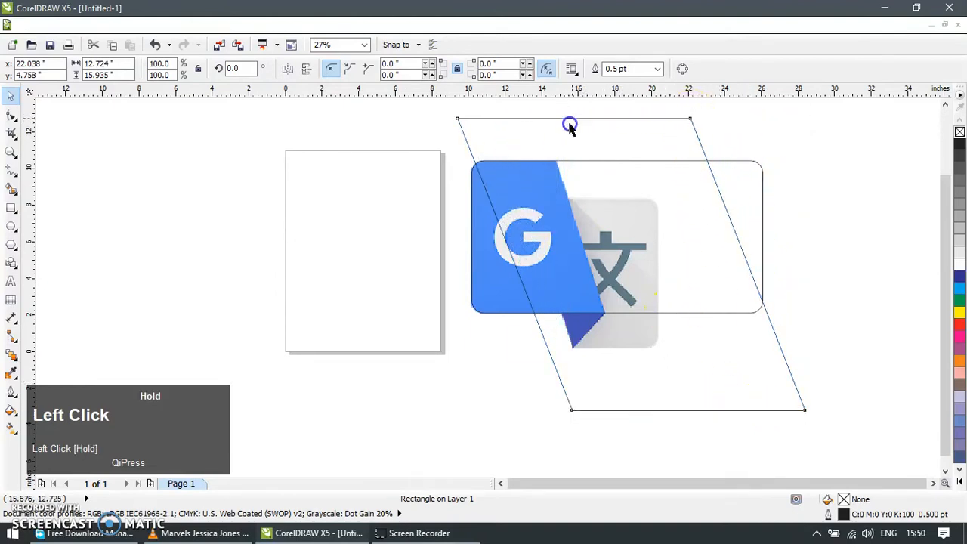
left_click(701, 149)
left_click_drag(701, 145, 778, 135)
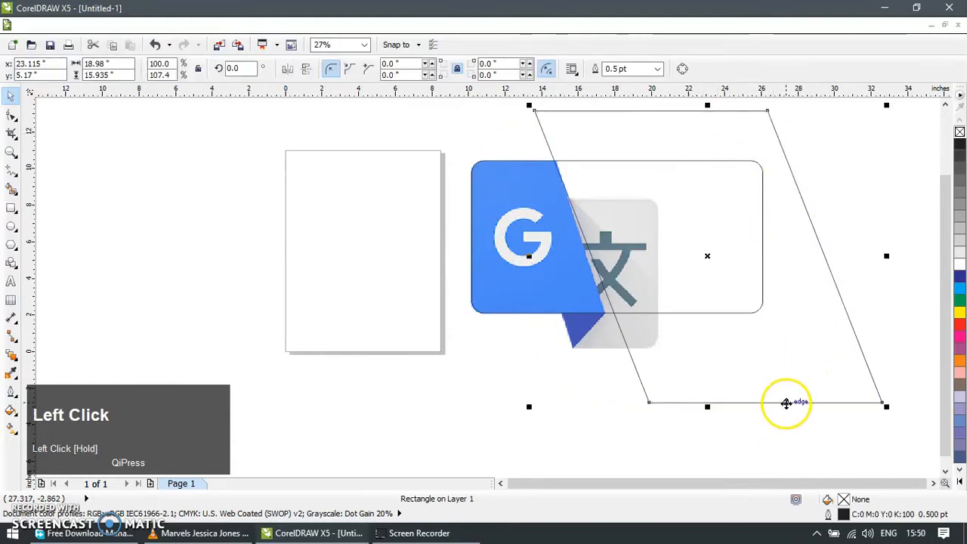
left_click(790, 402)
left_click_drag(710, 408, 694, 407)
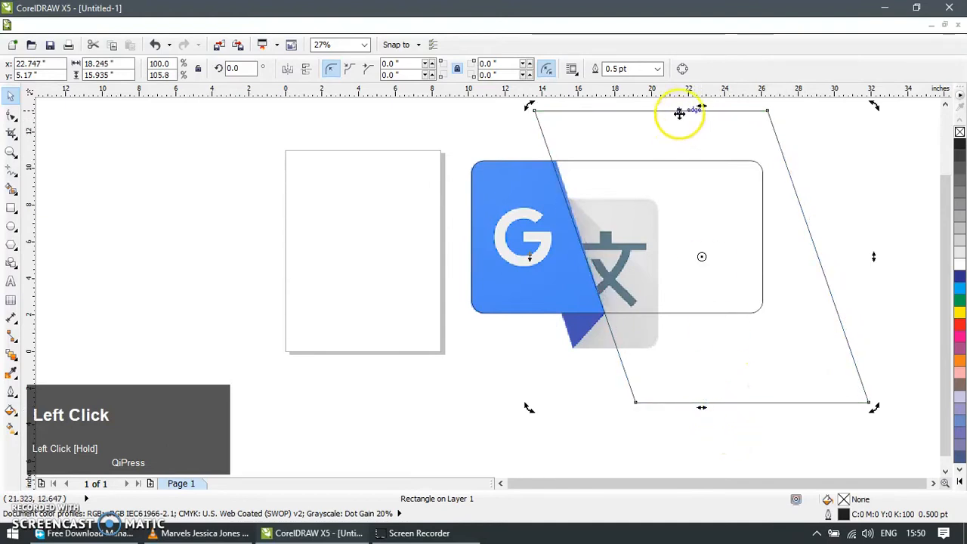
left_click_drag(704, 105, 706, 138)
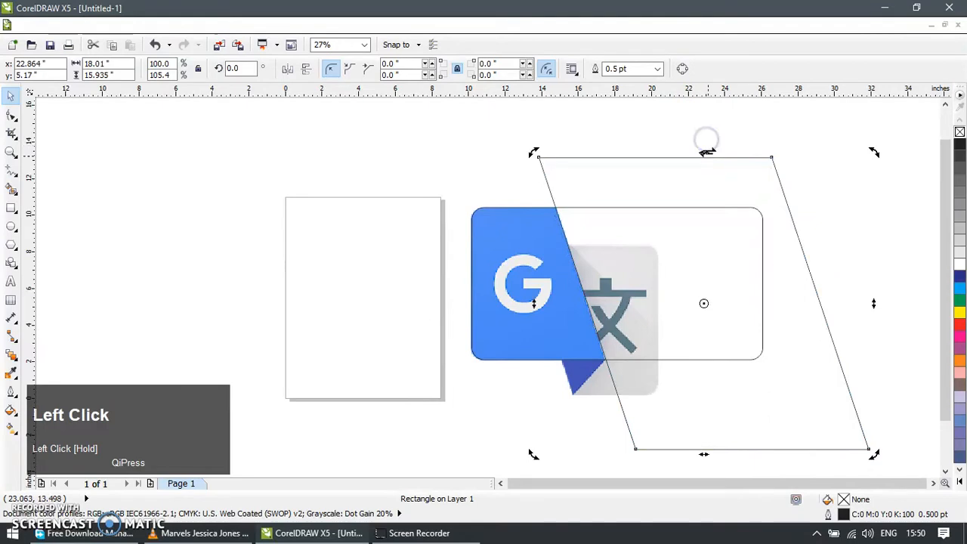
- Trim the rounded rectangle along the blue panel's slanted edge using the skewed shape, and delete the skewed shape
left_click(509, 209, "shift")
left_click(452, 70)
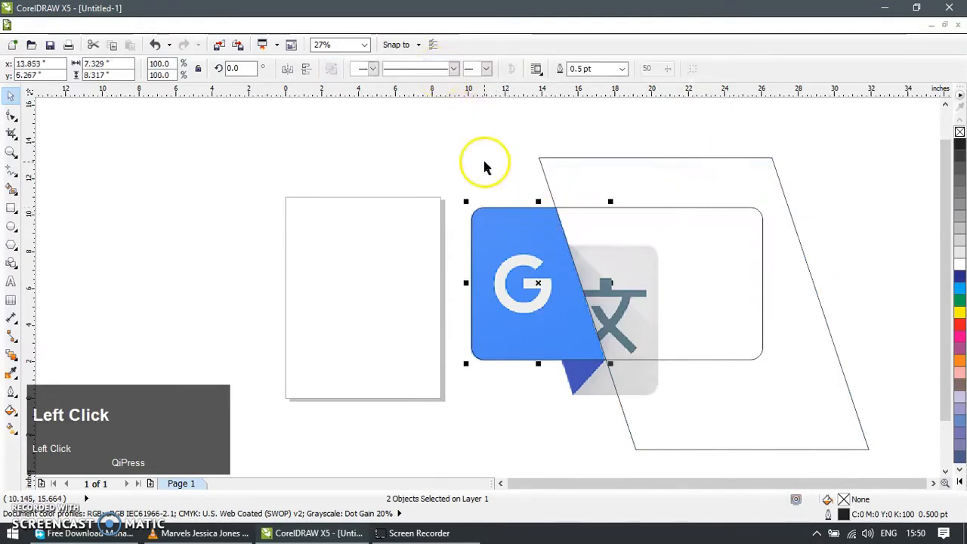
left_click(534, 153)
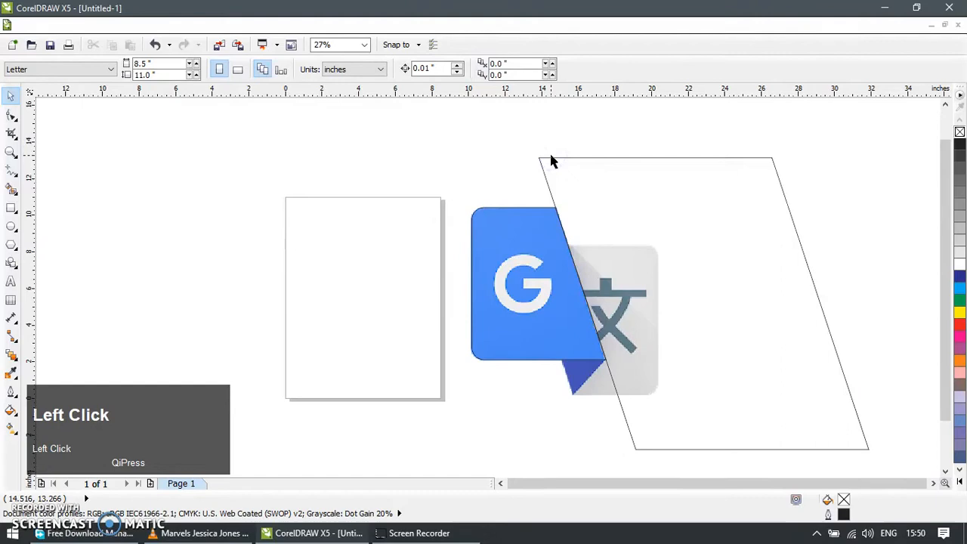
left_click(554, 157)
key("Delete")
- Duplicate the trimmed blue panel outline, mirror the copy horizontally and vertically, and move it over the grey panel
key("z")
left_click_drag(358, 190, 745, 437)
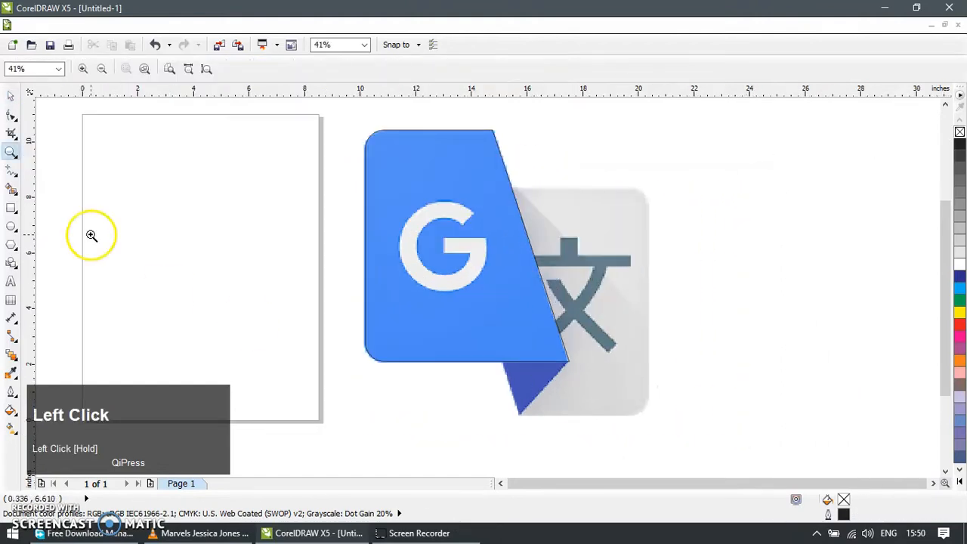
left_click(10, 96)
left_click(405, 136)
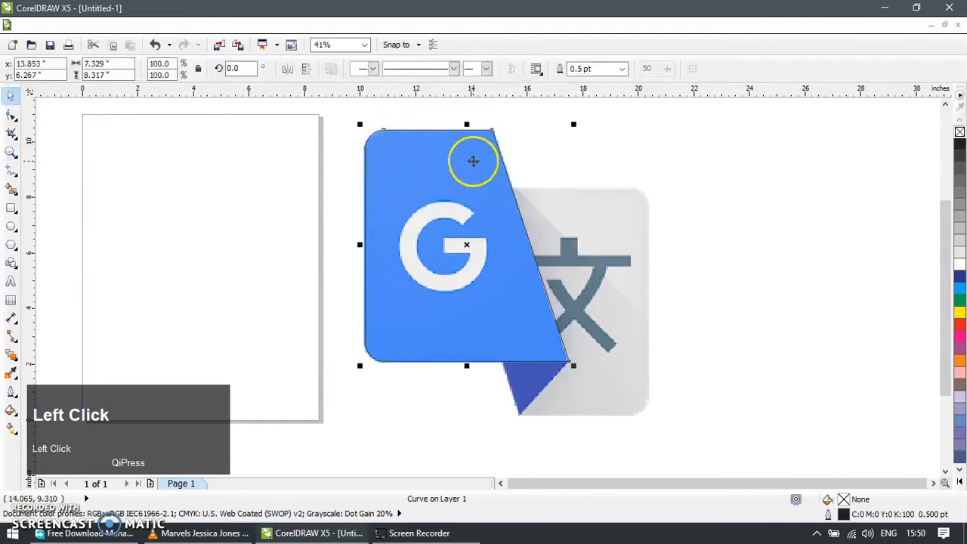
key("ctrl+d")
left_click(305, 69)
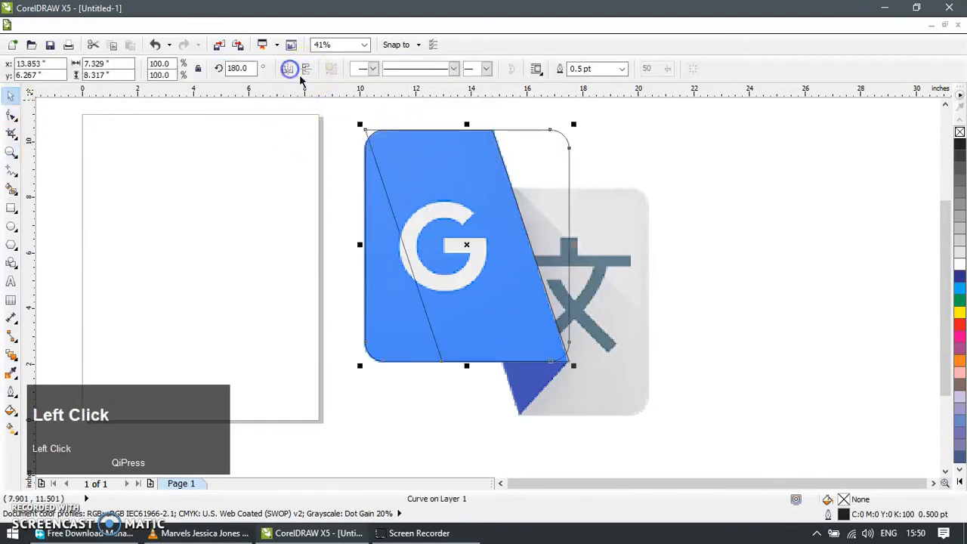
left_click_drag(561, 136, 641, 196)
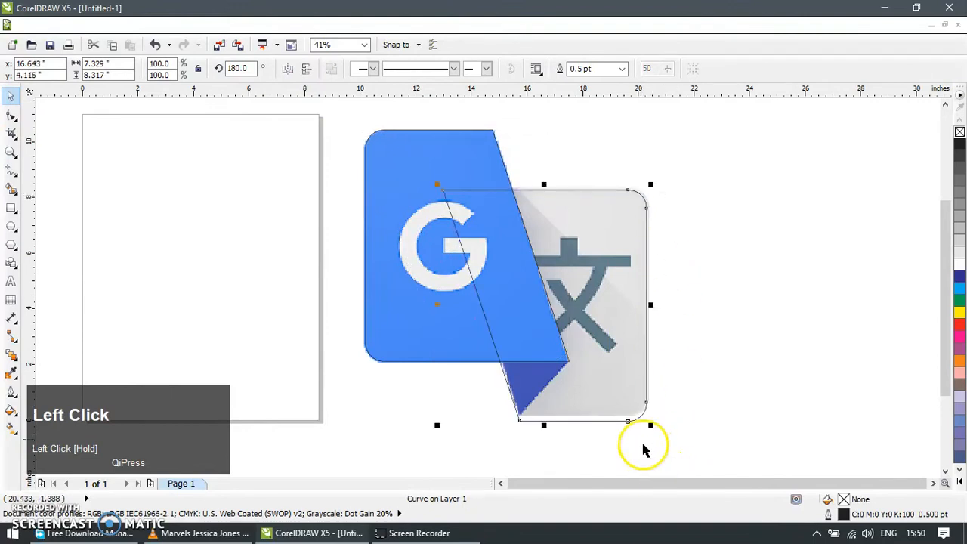
- Scale the mirrored outline to 97.9% and nudge it sideways to fit the grey panel and the fold's edge
left_click_drag(650, 425, 648, 420)
key("Right")
key("Right")
key("Right")
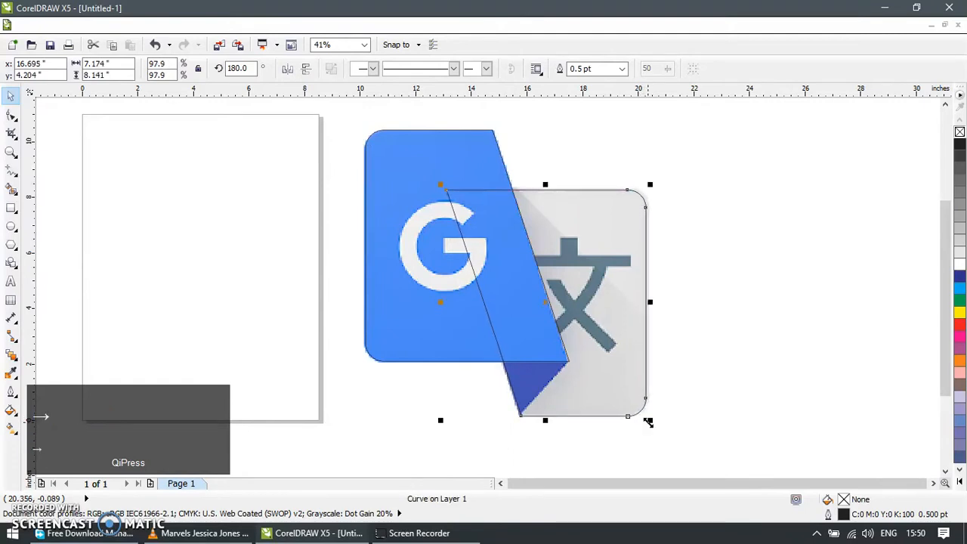
key("Right")
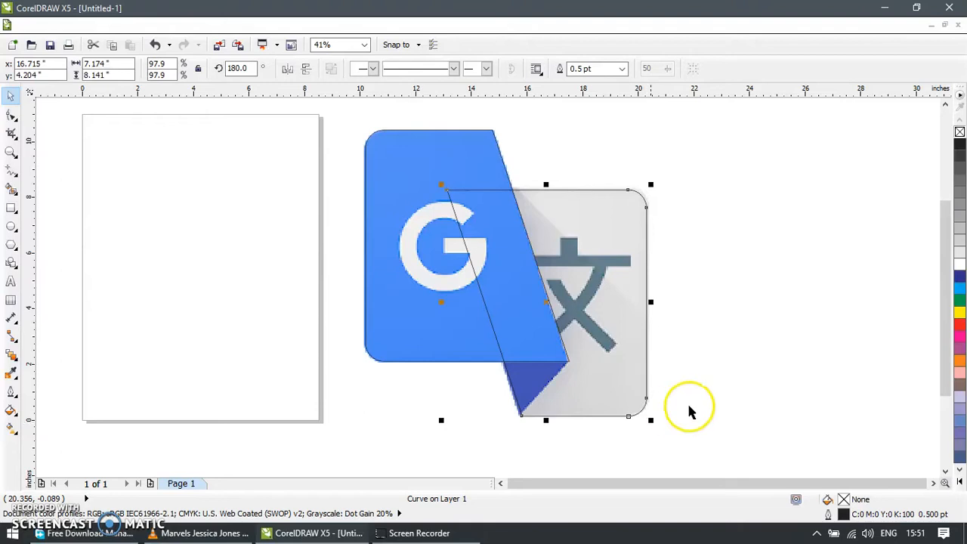
left_click(799, 379)
- Trace the dark blue fold below the blue panel as a closed triangle with the Bézier tool
key("z")
left_click_drag(461, 332, 733, 429)
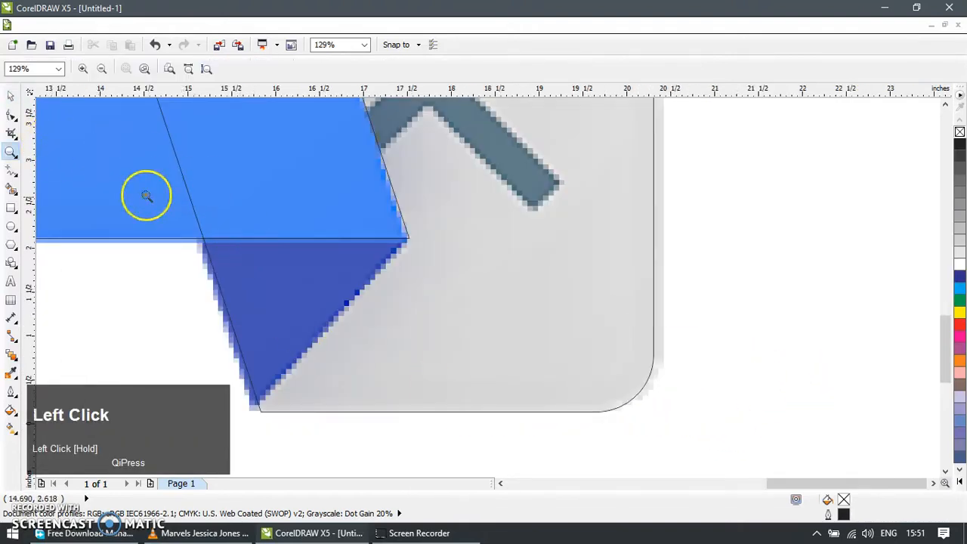
left_click(13, 174)
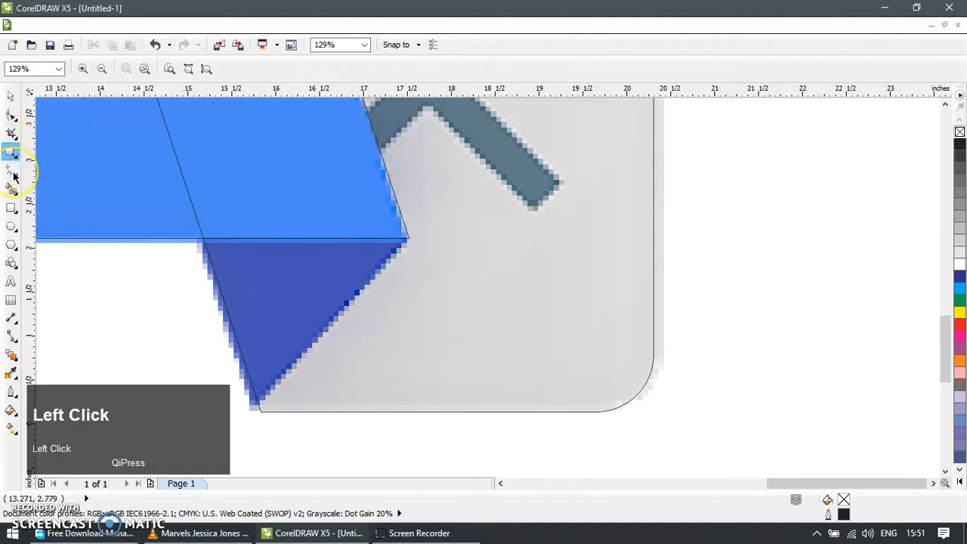
left_click_drag(10, 174, 65, 198)
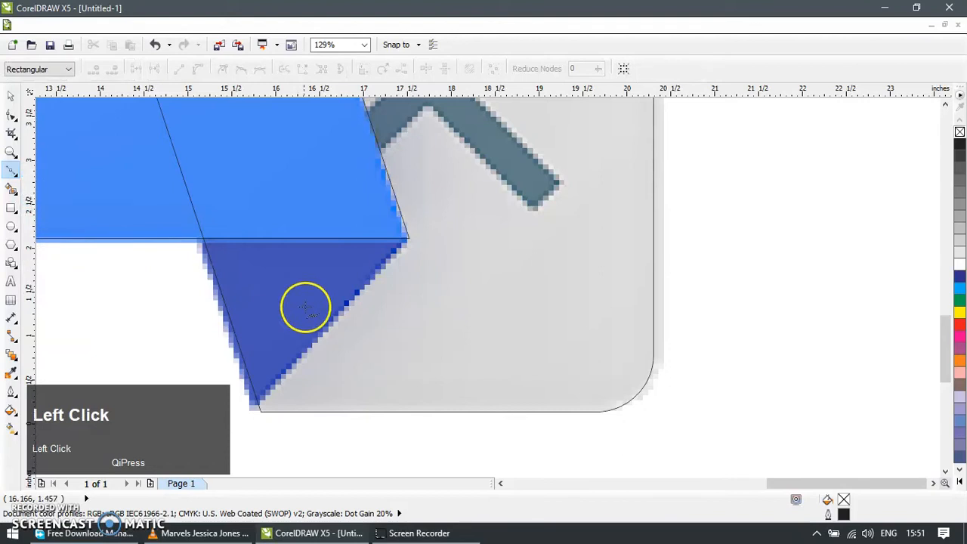
left_click(201, 241)
left_click(407, 238)
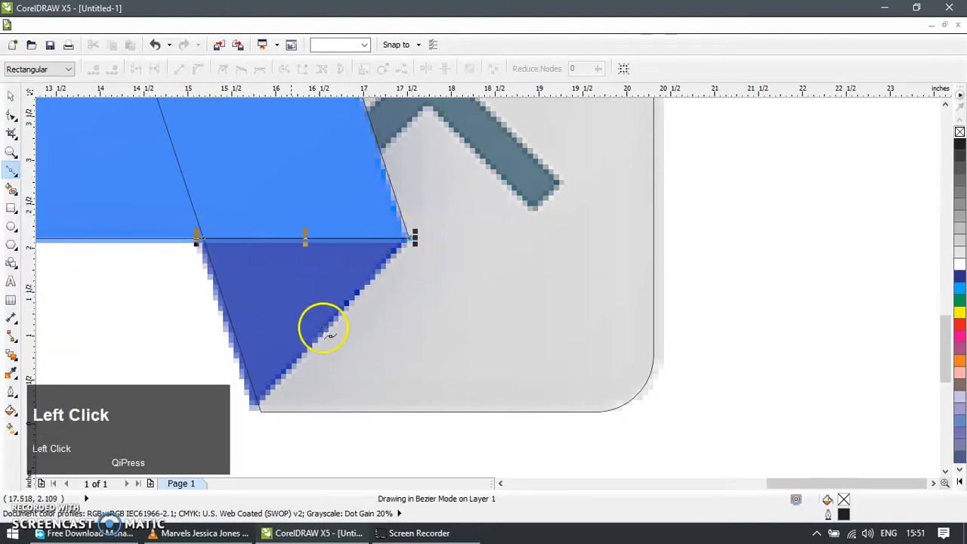
left_click(259, 411)
left_click(200, 239)
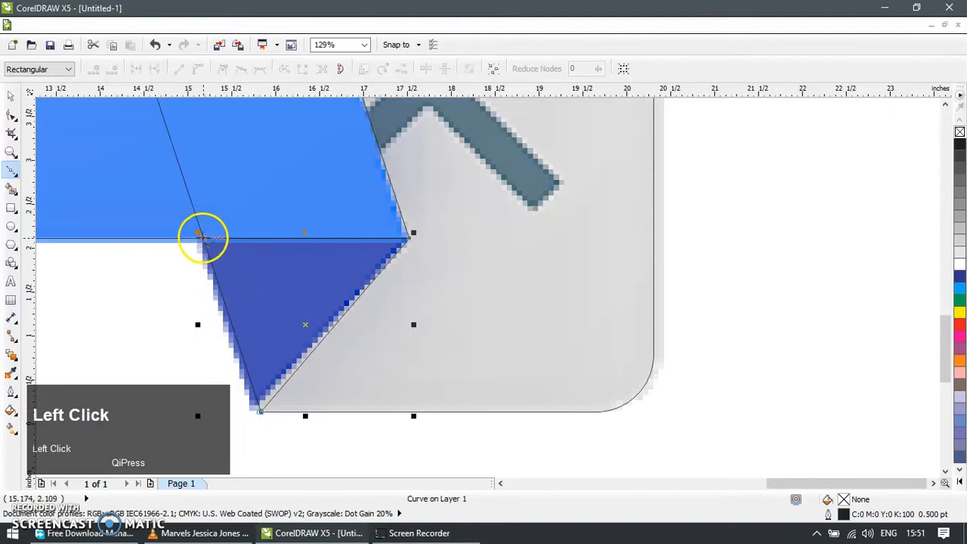
left_click(14, 95)
- On a copy of the grey panel outline, add nodes on the outer vertical and upper edges and delete the upper corner nodes
scroll(521, 260, "down", 6)
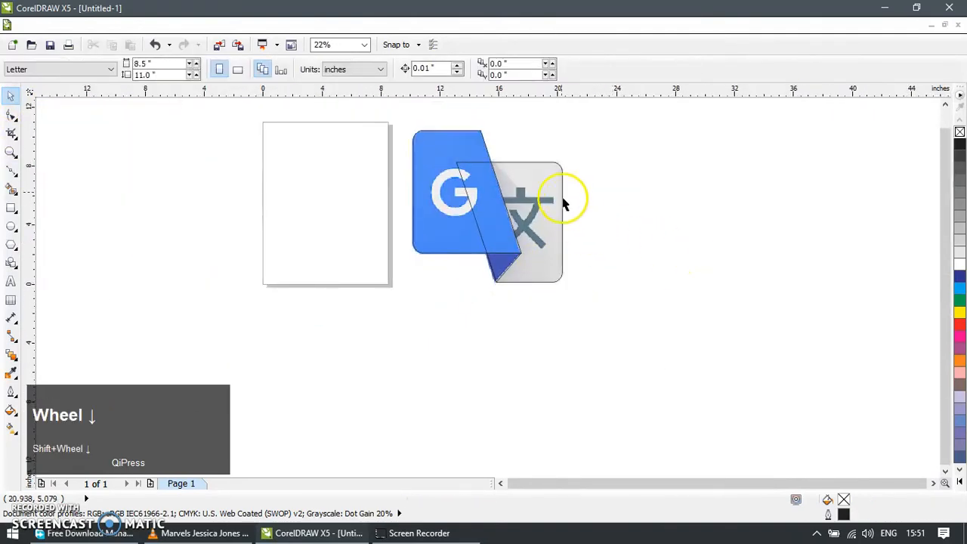
left_click_drag(557, 168, 594, 208)
key("ctrl+z")
key("z")
left_click_drag(496, 169, 628, 302)
key("F10")
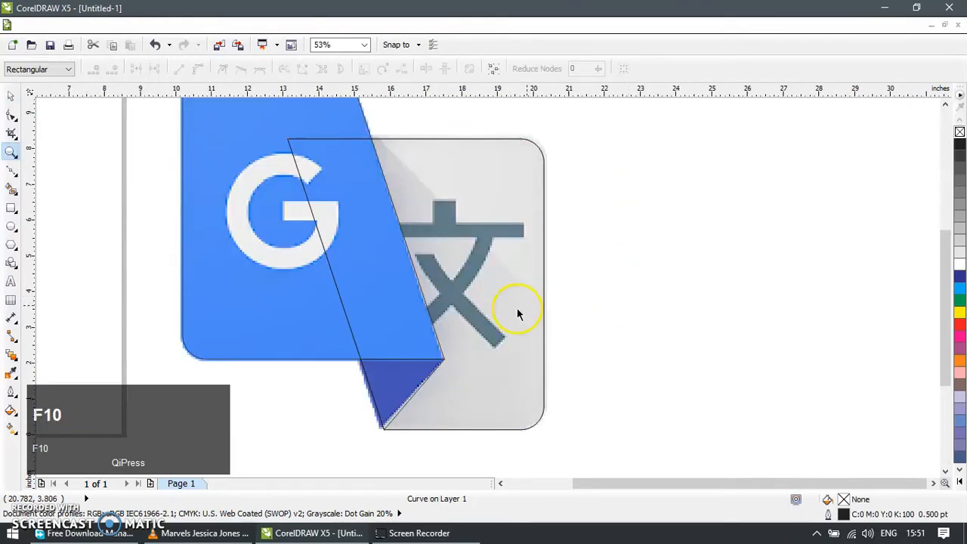
left_click(544, 303)
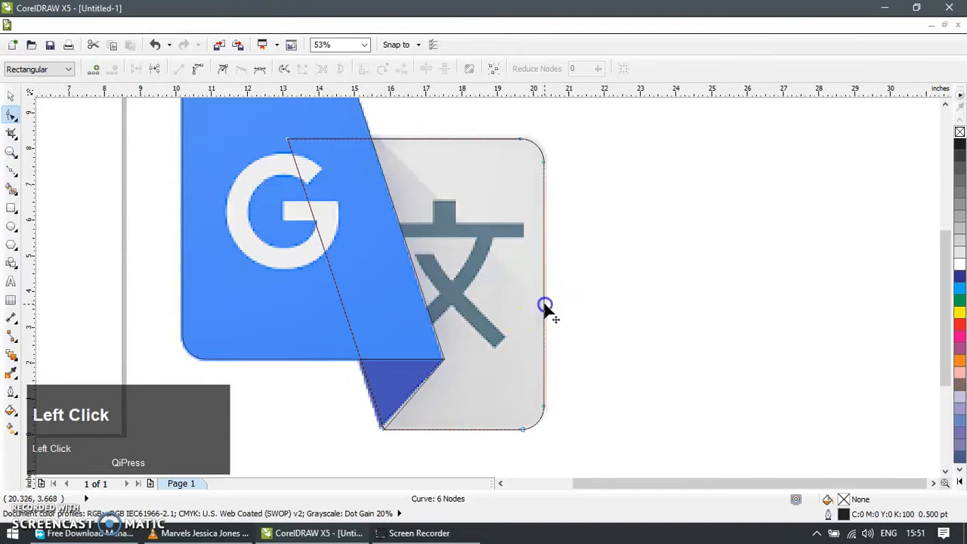
double_click(383, 139)
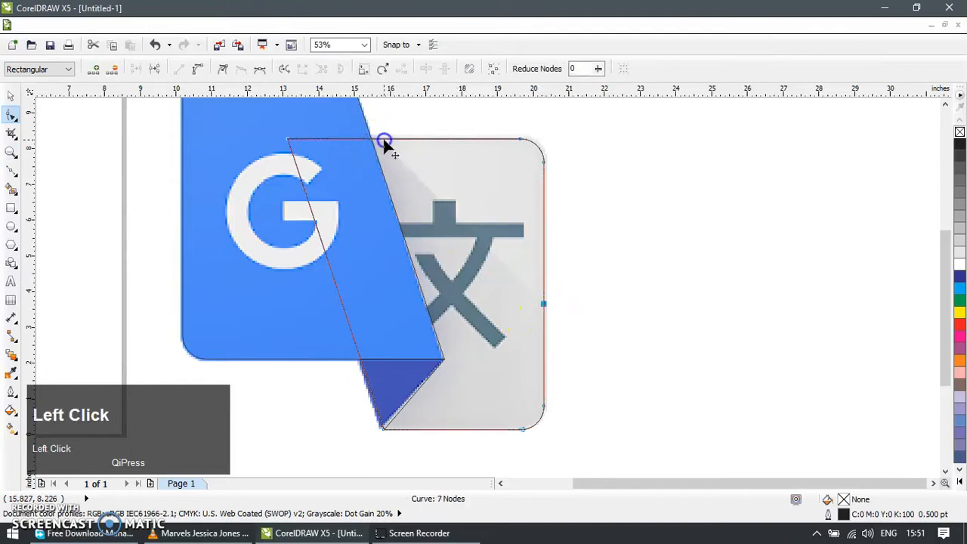
key("Delete")
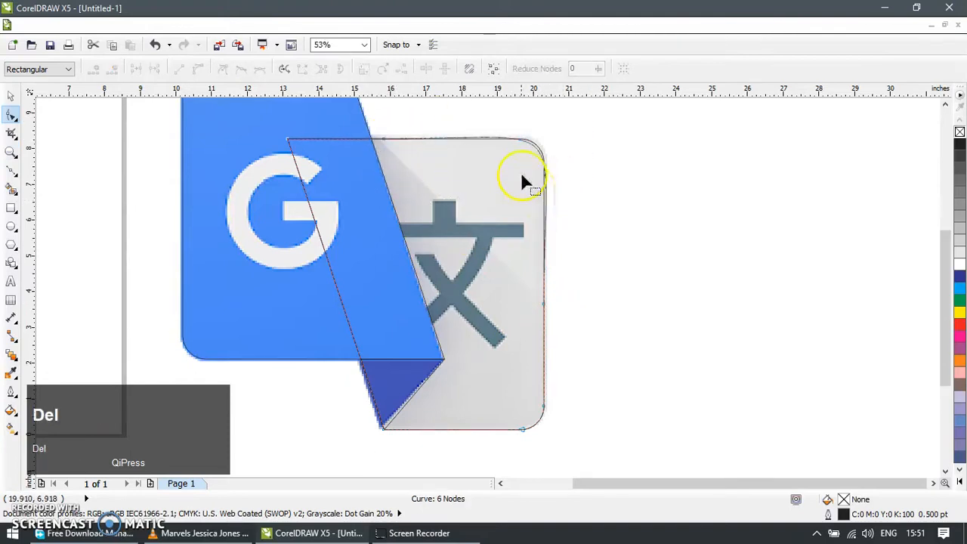
- Convert the curved segment between the two added nodes into a straight diagonal line
left_click(527, 166)
left_click_drag(527, 167, 501, 187)
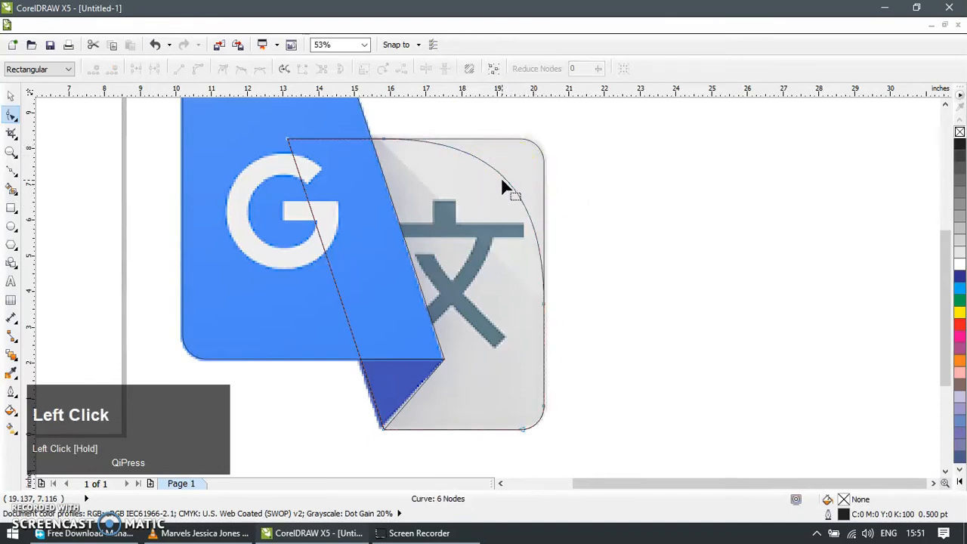
key("ctrl+a")
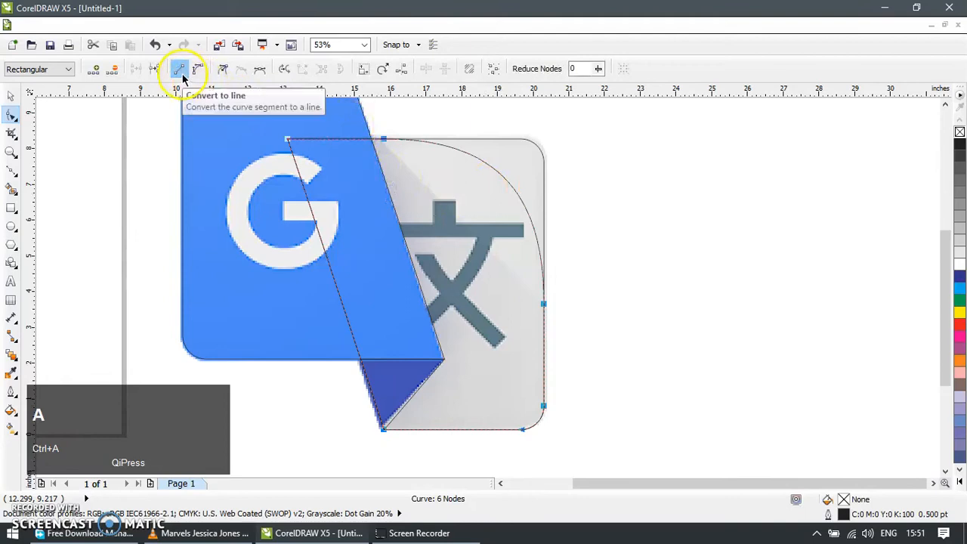
left_click(593, 144)
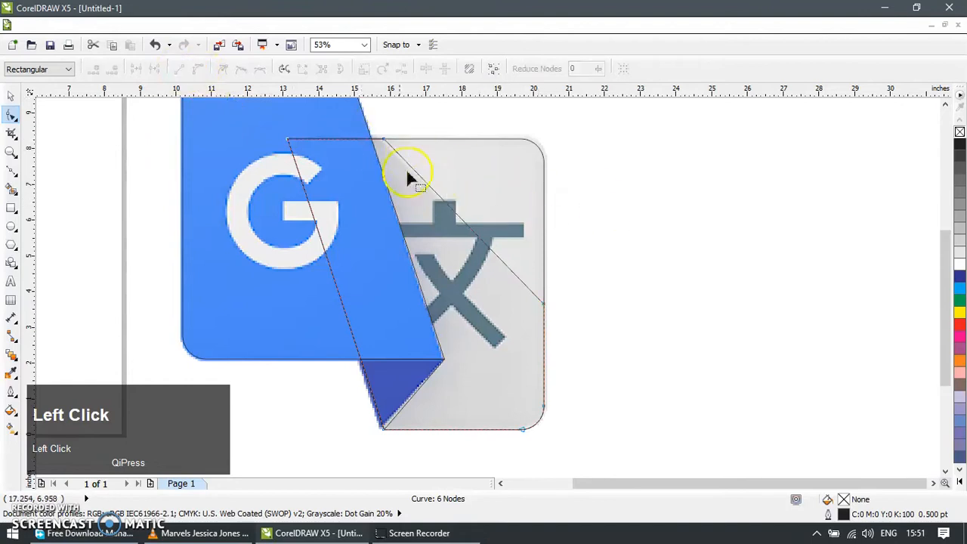
- Examine the cut outline's diagonal edge and its upper node against the shadow on the grey panel
key("z")
left_click(593, 313)
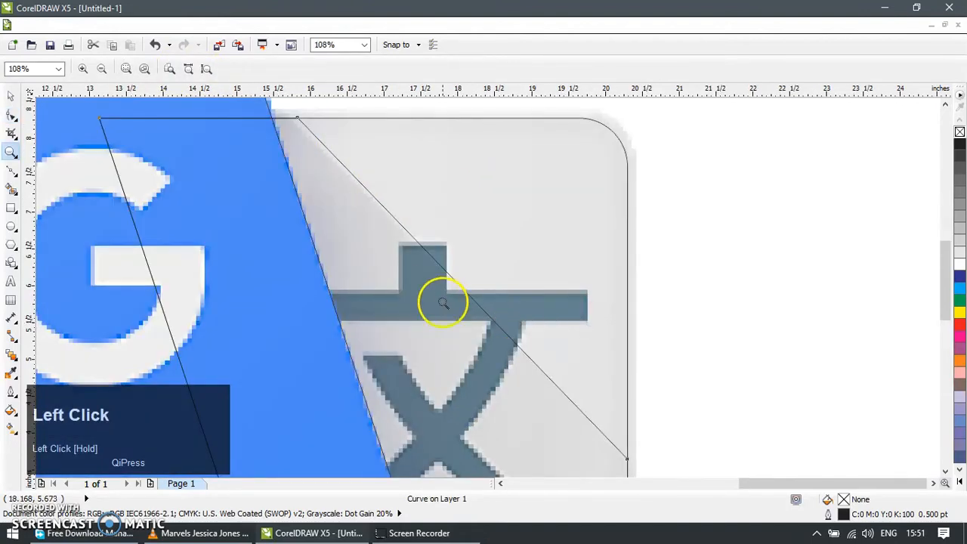
key("F10")
left_click(313, 121)
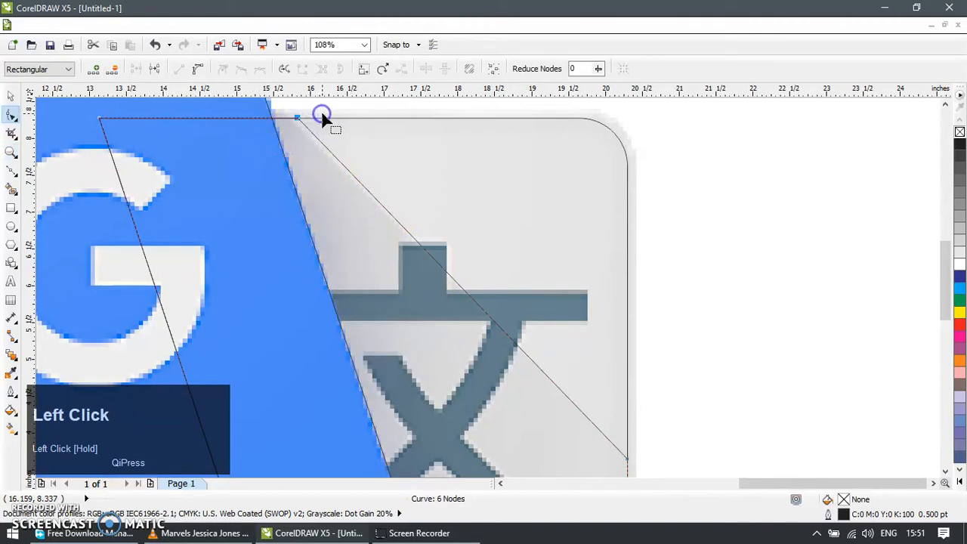
scroll(421, 220, "down", 2)
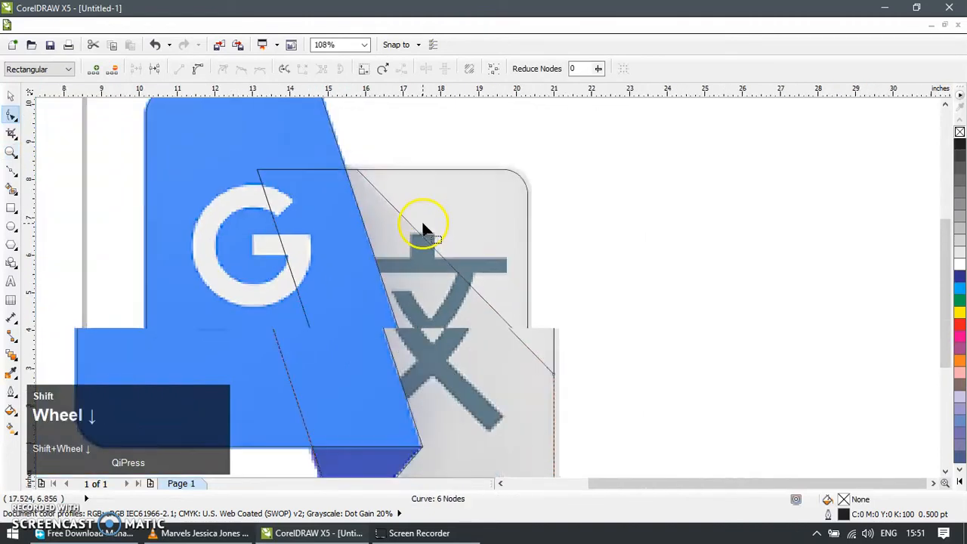
scroll(421, 220, "down", 3)
key("z")
left_click_drag(324, 216, 566, 377)
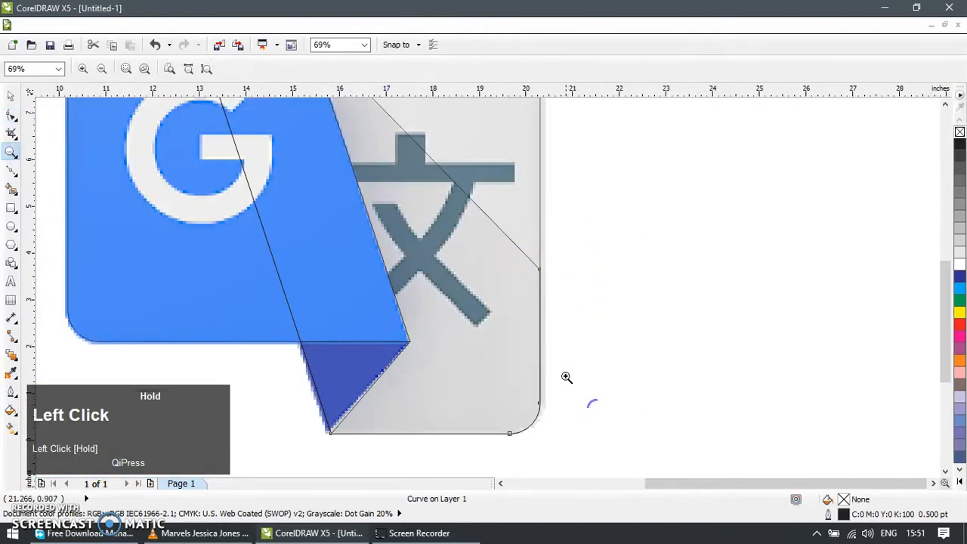
- Draw a straight line along the 文 character's long curved stroke with the Bézier tool, from the blue panel up to the horizontal bar
left_click(10, 97)
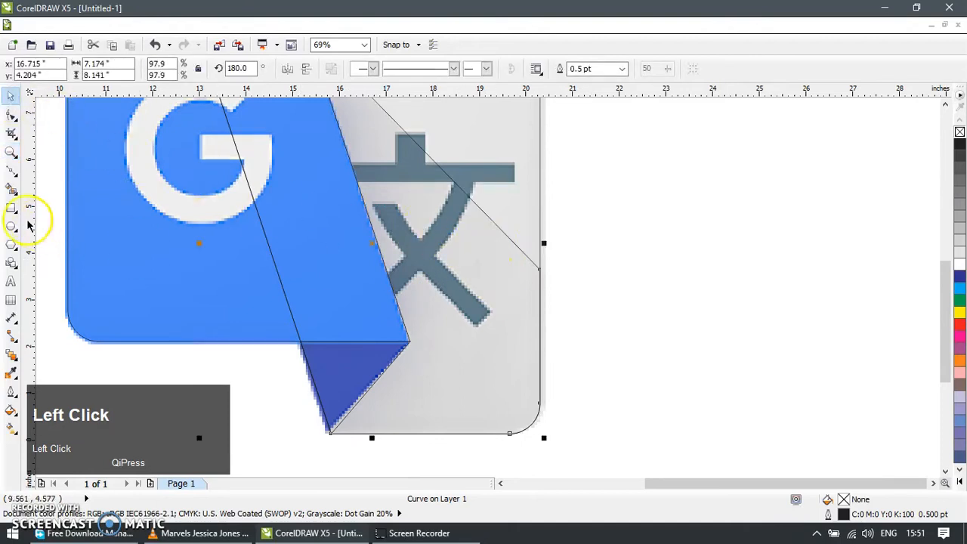
left_click(13, 172)
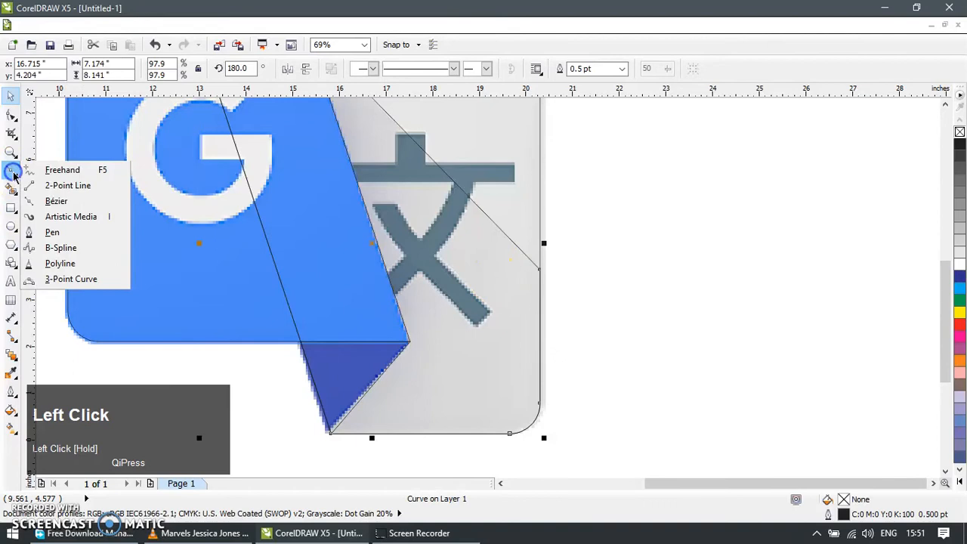
left_click(467, 160)
left_click(569, 189)
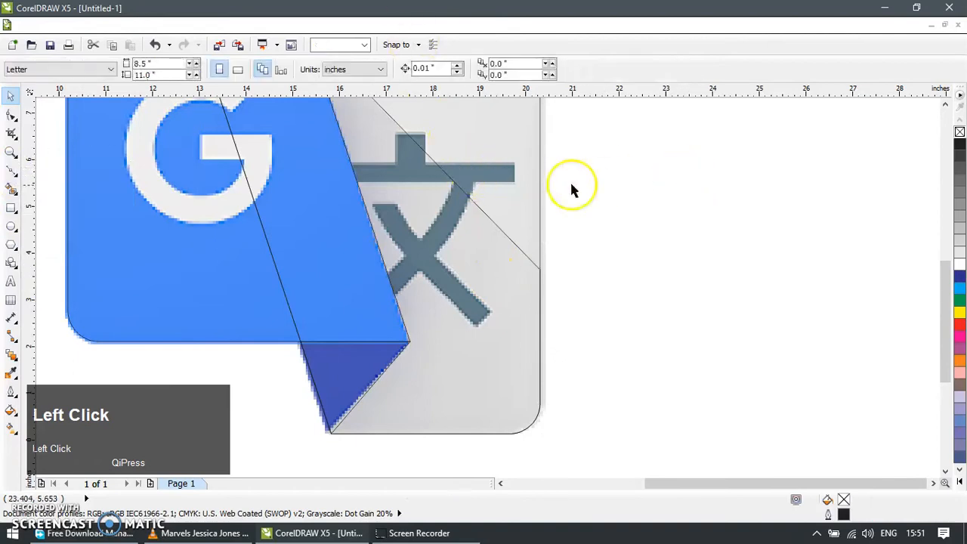
key("p")
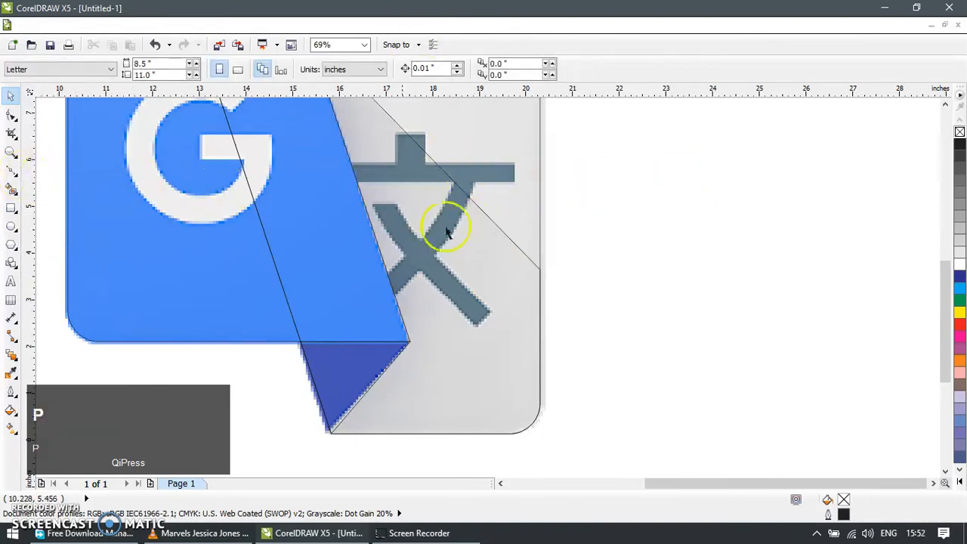
left_click(12, 169)
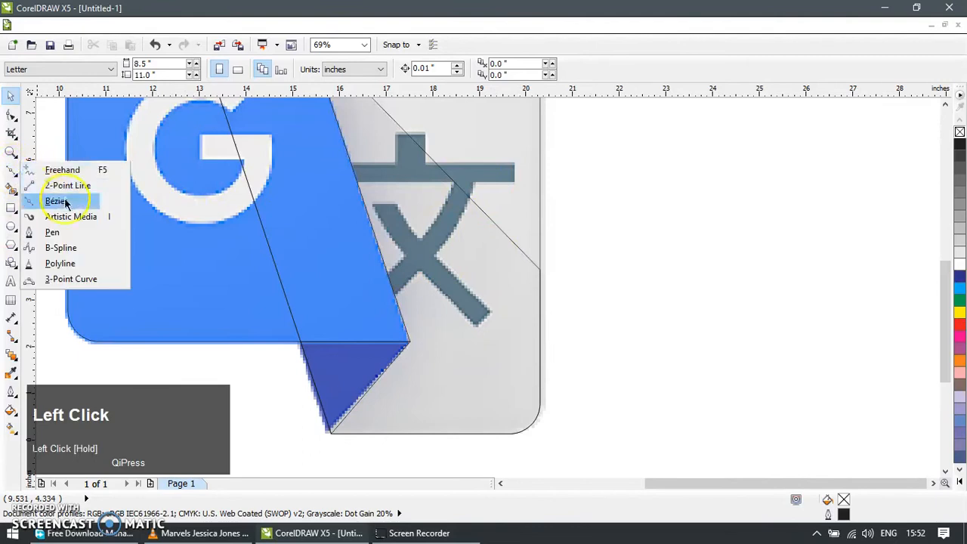
left_click(65, 202)
left_click(353, 309)
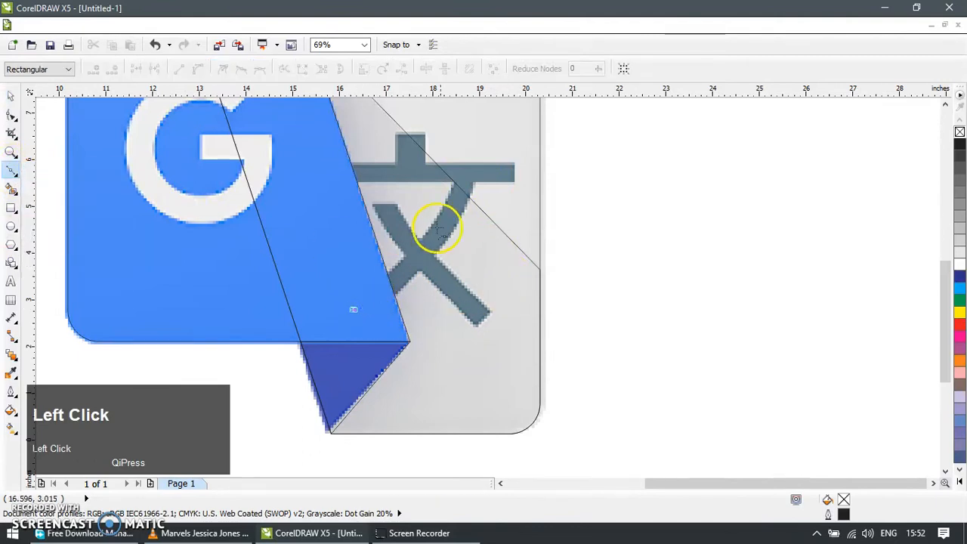
left_click(471, 165)
key("Return")
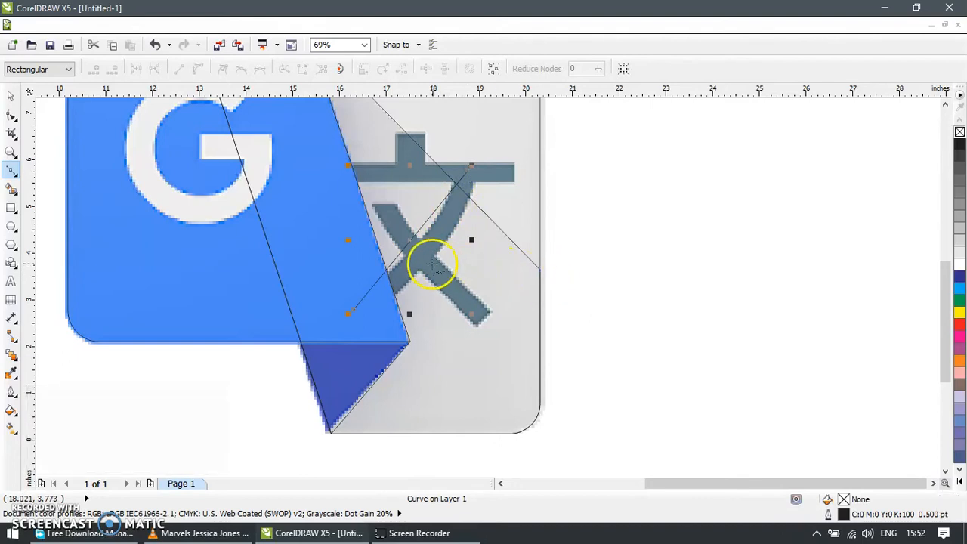
- Convert the straight line to a curve and bend it to follow the character's curved stroke
key("F10")
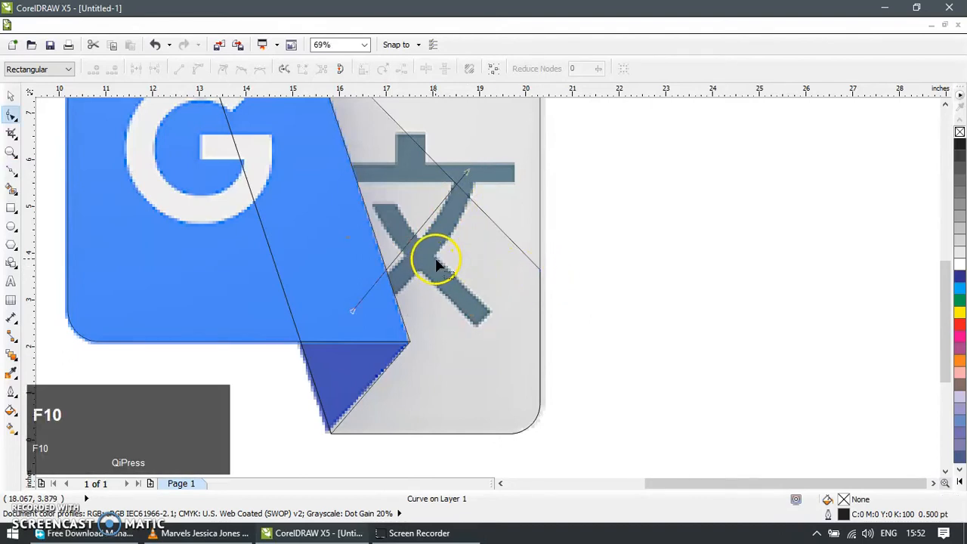
key("ctrl+a")
left_click(196, 71)
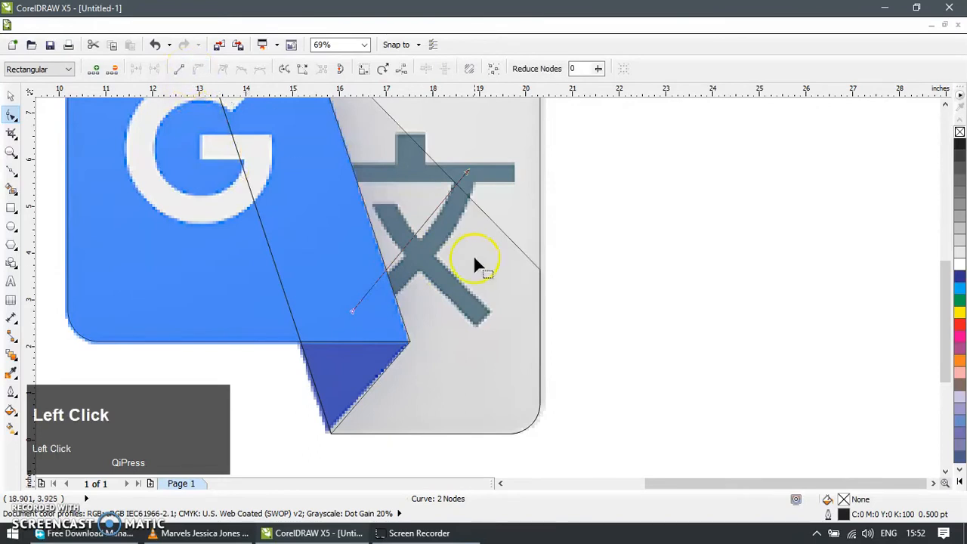
left_click_drag(415, 237, 430, 248)
left_click(12, 97)
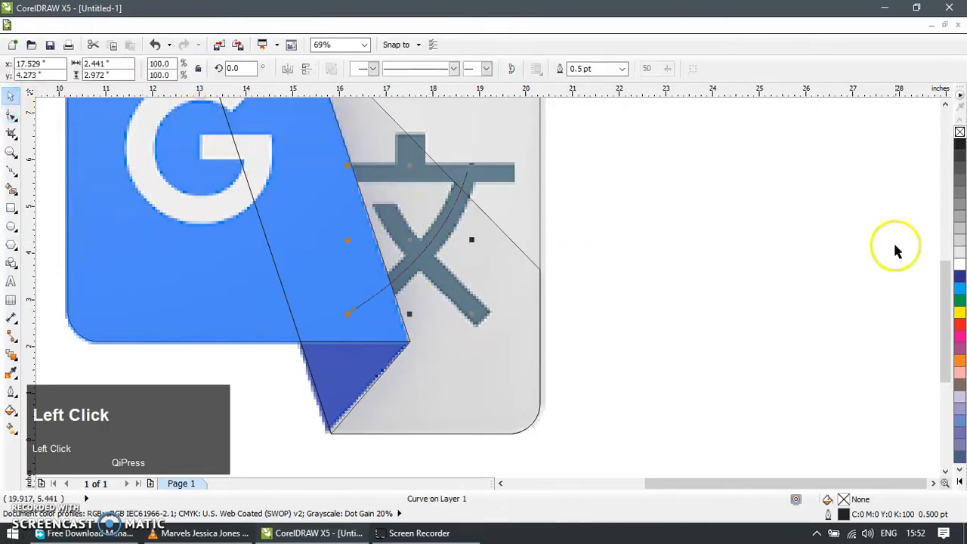
- Colour the curve's outline red and set its width to 30 pt after trying 20 pt
left_click(958, 326)
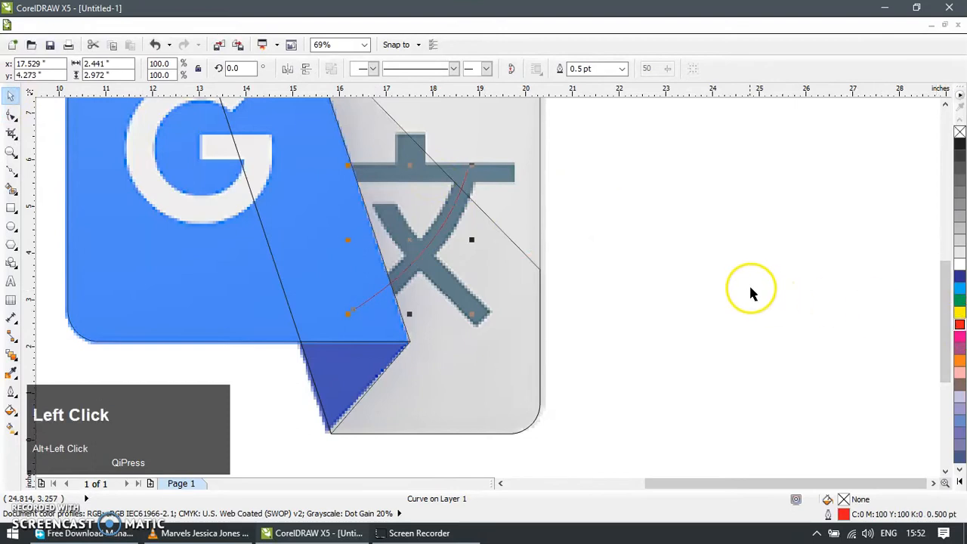
key("F12")
left_click(386, 188)
type("20")
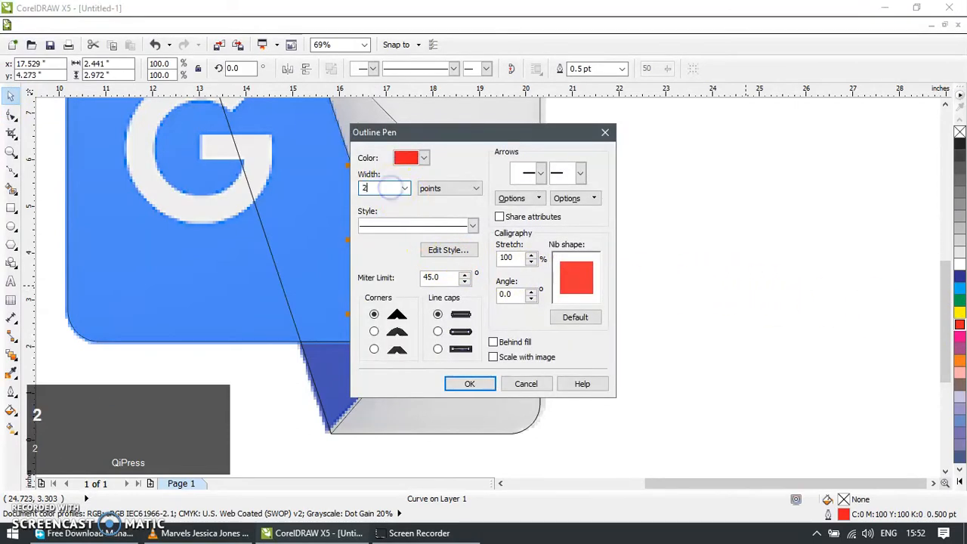
key("Return")
key("F12")
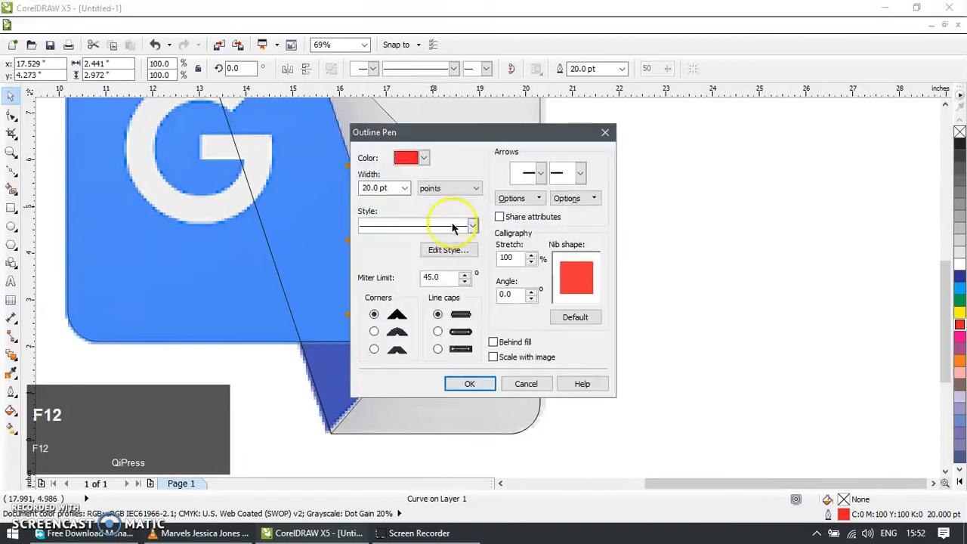
left_click(388, 188)
type("30")
key("Return")
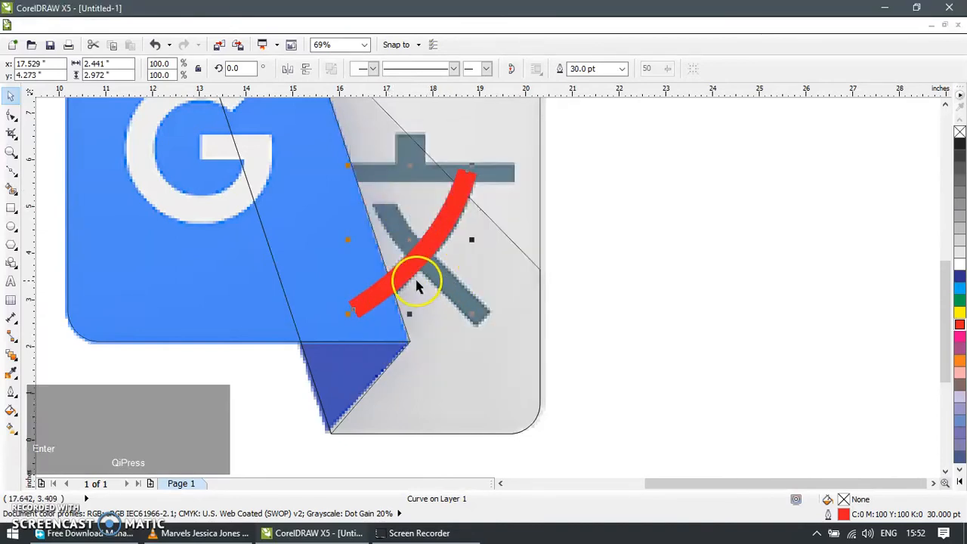
- Refine the curve's bend over the stroke and set its outline width to 32 pt
key("F10")
left_click_drag(420, 261, 420, 259)
key("F12")
left_click(388, 189)
type("2")
key("BackSpace")
type("32")
key("Return")
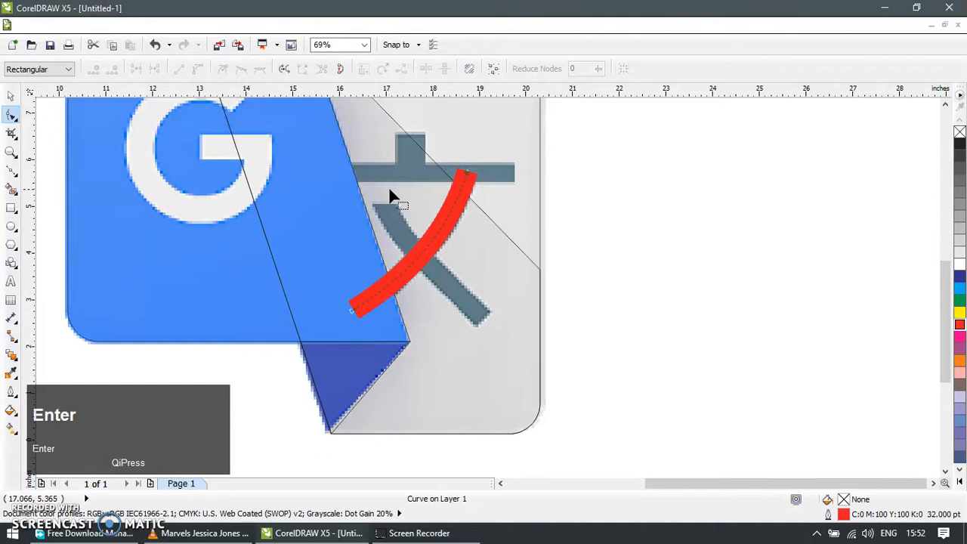
- Duplicate the red curve, mirror the copy horizontally and move it onto the character's opposite diagonal stroke
left_click(12, 96)
key("ctrl+d")
left_click(287, 69)
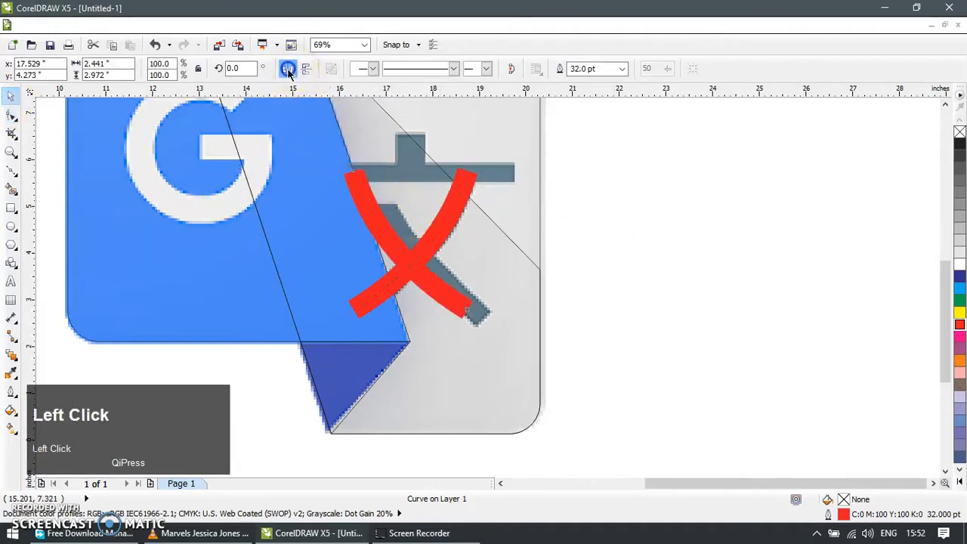
left_click_drag(442, 290, 470, 308)
key("F11")
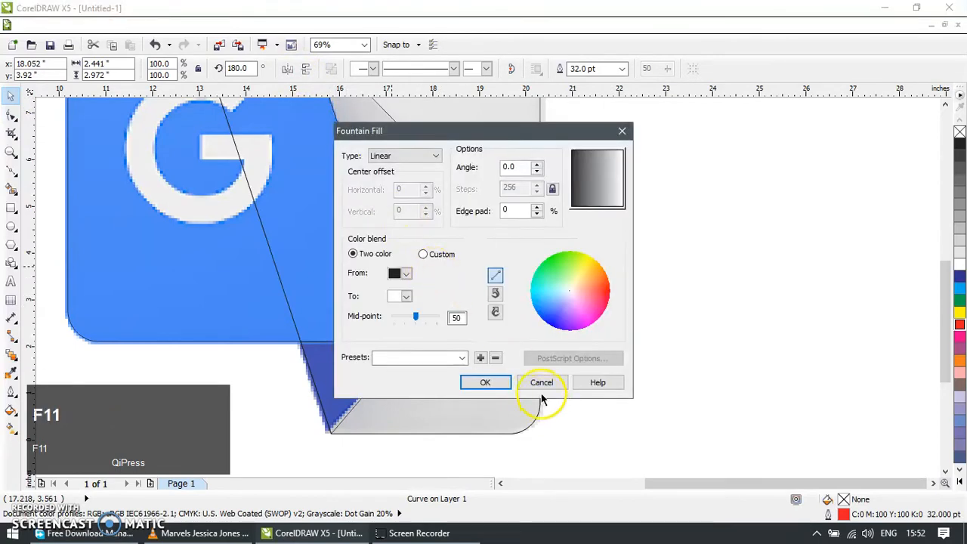
left_click(541, 383)
- Reshape the mirrored curve's bend and end nodes to match the diagonal stroke in the reference
key("F10")
left_click_drag(426, 270, 435, 274)
mouse_move(494, 325)
left_mouse_down()
mouse_move(463, 317)
mouse_move(482, 320)
left_mouse_up()
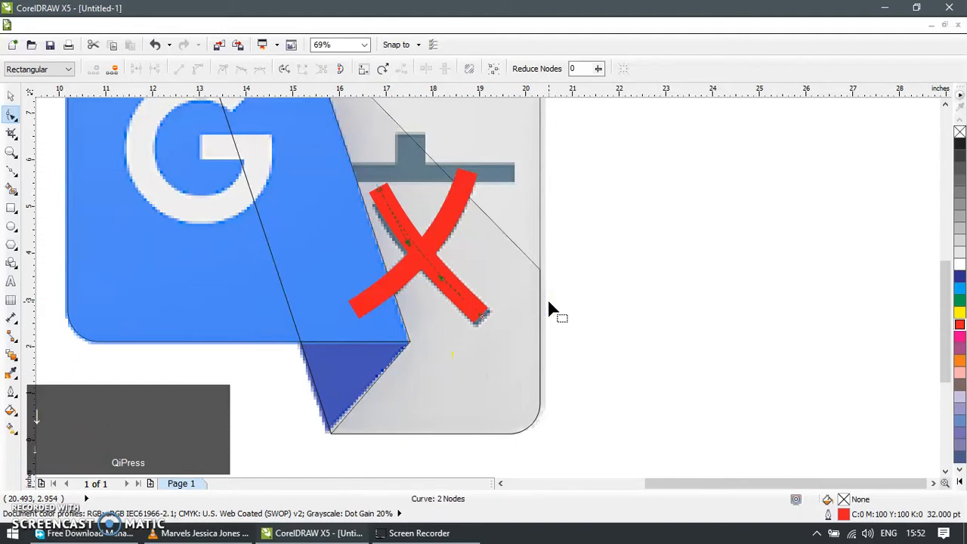
key("Right")
left_click(387, 193)
left_click_drag(371, 192, 371, 192)
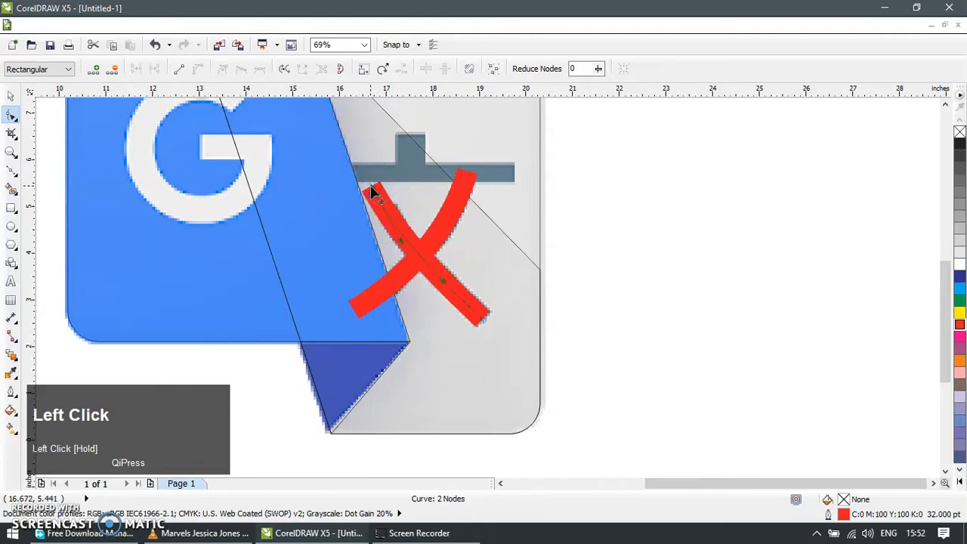
left_click_drag(450, 303, 377, 244)
- Draw a horizontal Freehand line about 4.09 inches long across the character's horizontal bar, starting on the blue panel
left_click(14, 95)
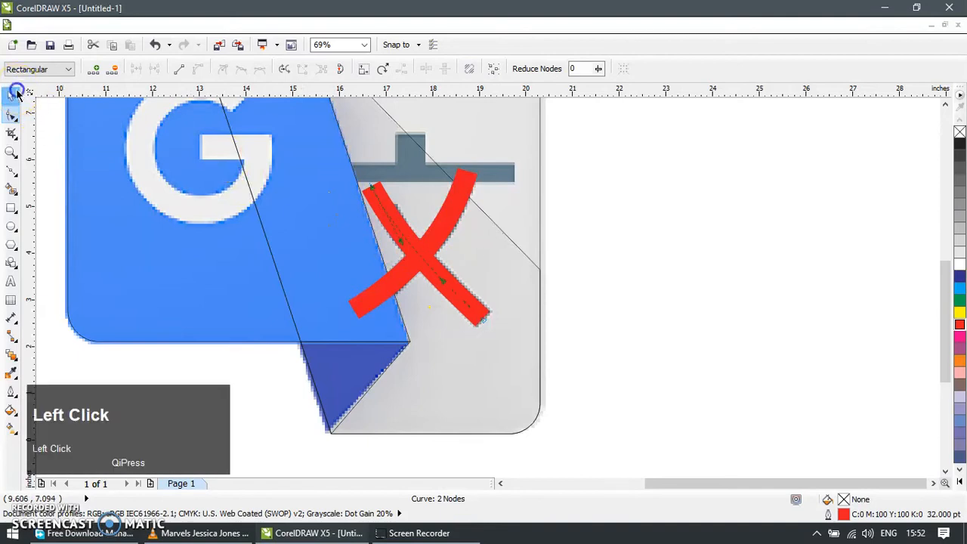
left_click(782, 289)
key("p")
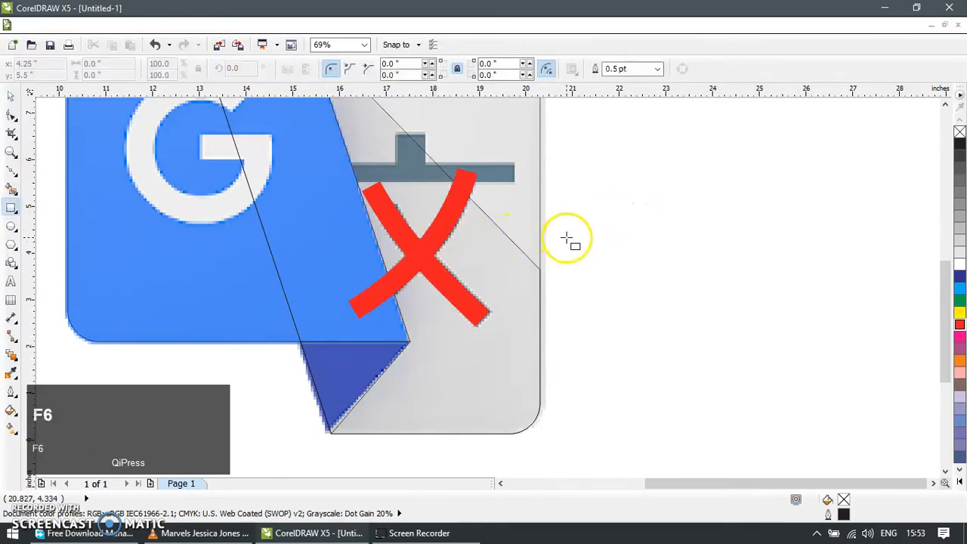
key("F5")
left_click(317, 178)
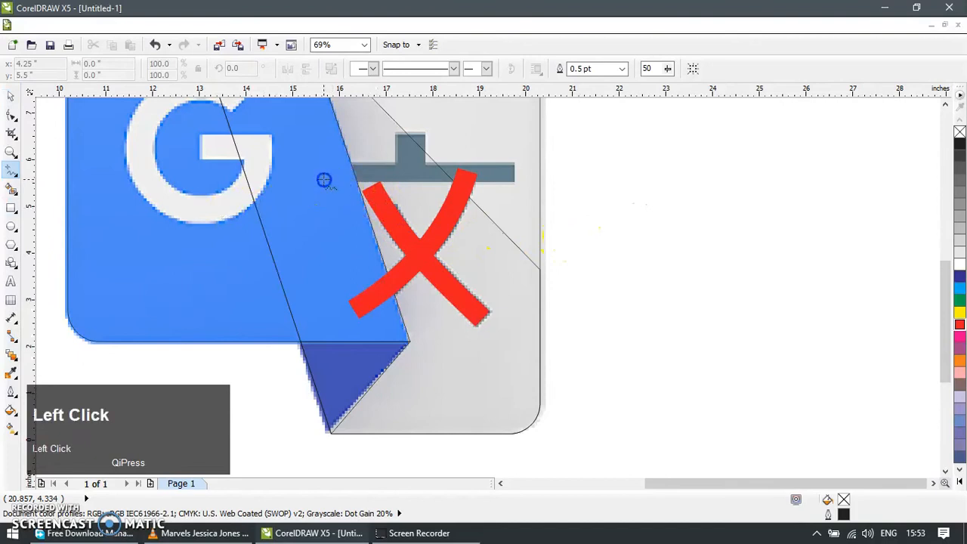
left_click(520, 179, "shift")
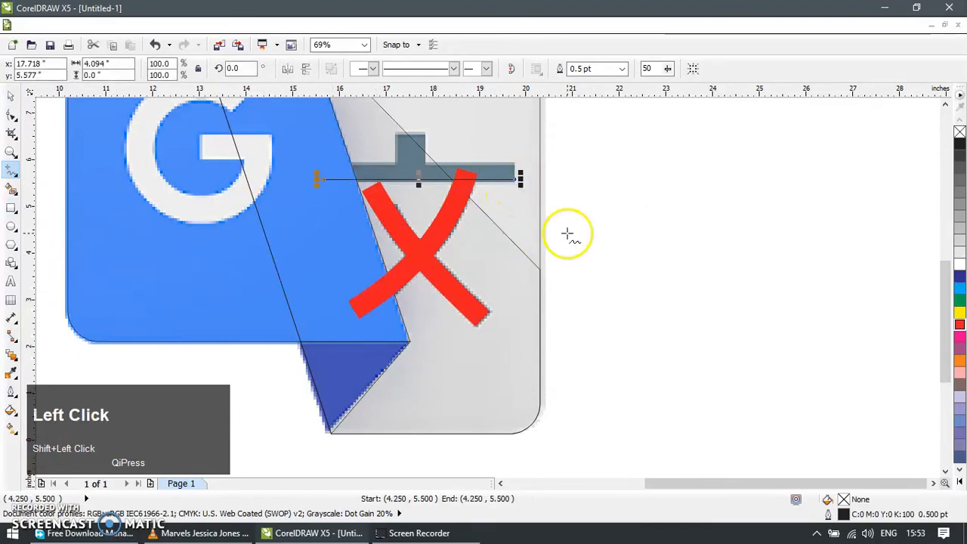
- Copy the curve's red 32 pt outline to the horizontal line and position the line over the character's bar
left_click(11, 96)
left_click(458, 216)
left_click_drag(457, 214, 498, 175)
left_click(500, 182)
key("Right")
key("Right")
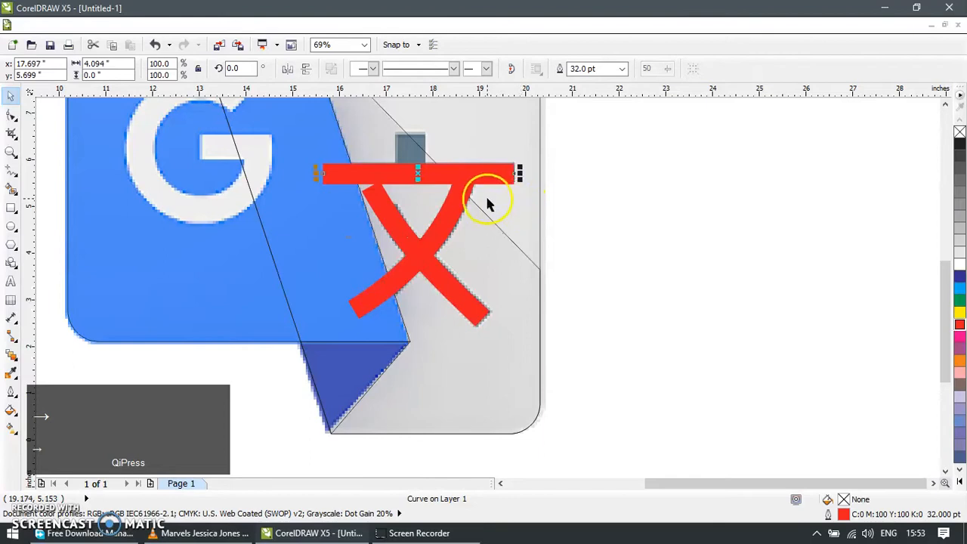
- Draw a rectangle over the short vertical stroke on top of the character, overlapping the horizontal bar
key("z")
left_click_drag(354, 129, 518, 231)
key("F6")
left_click_drag(330, 140, 432, 288)
- Convert the horizontal bar's outline to an object and copy the small rectangle's thin black outline and empty fill to it
left_click(235, 287)
key("ctrl+alt+c")
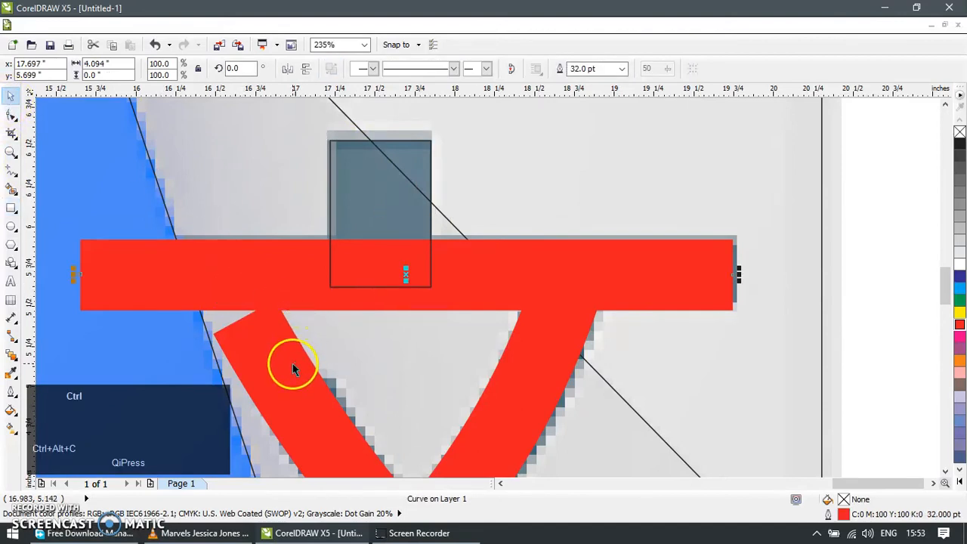
key("Caps_Lock")
key("ctrl+alt+q")
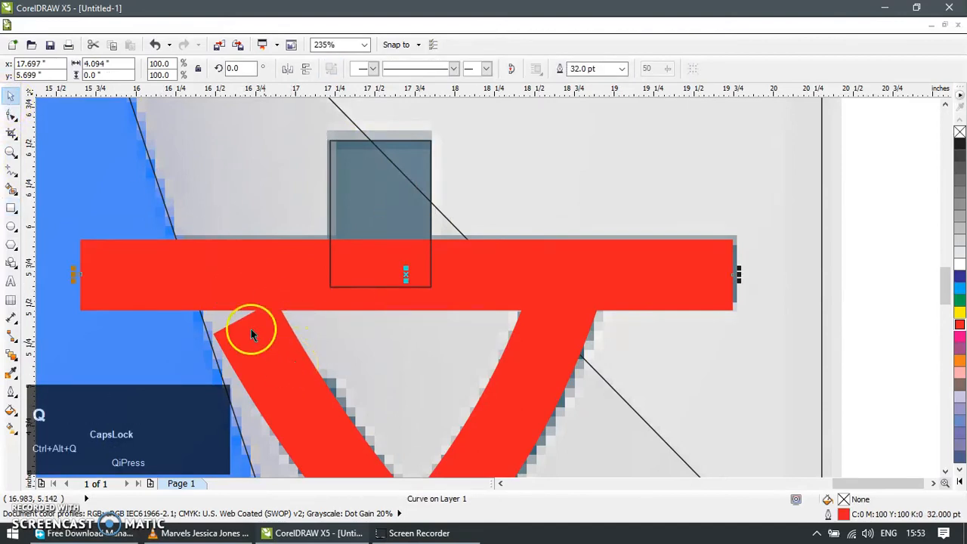
key("ctrl+shift+q")
left_click(410, 308)
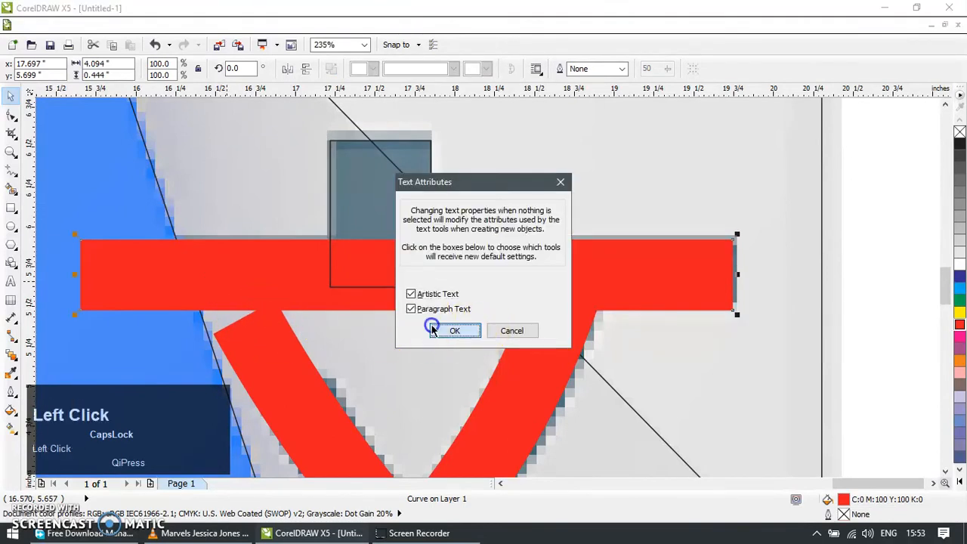
left_click(453, 330)
left_click(330, 188)
left_click_drag(330, 188, 299, 254)
- Convert the outlines of the two crossing red curves to objects
left_click(291, 339)
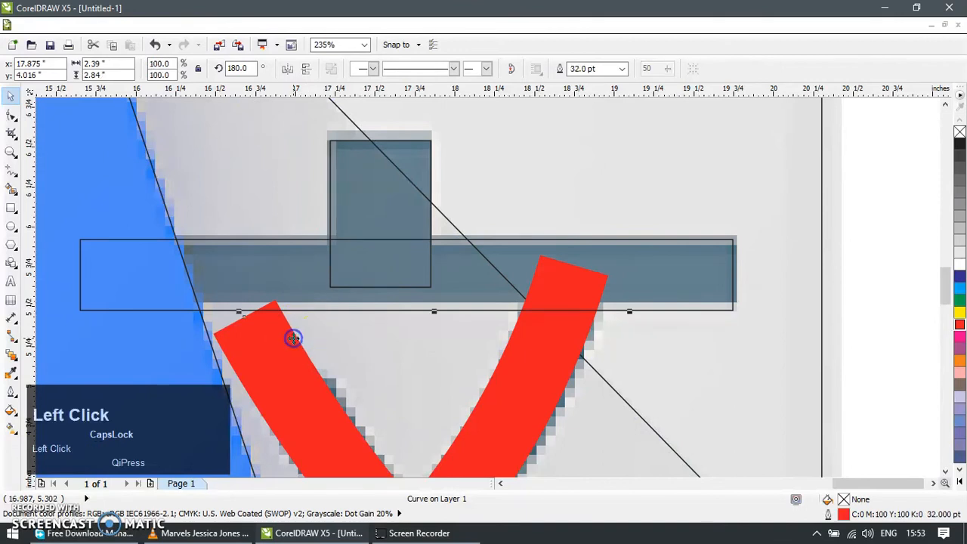
key("ctrl+shift+q")
left_click(455, 330)
left_click(525, 343)
key("ctrl+shift+q")
left_click(464, 330)
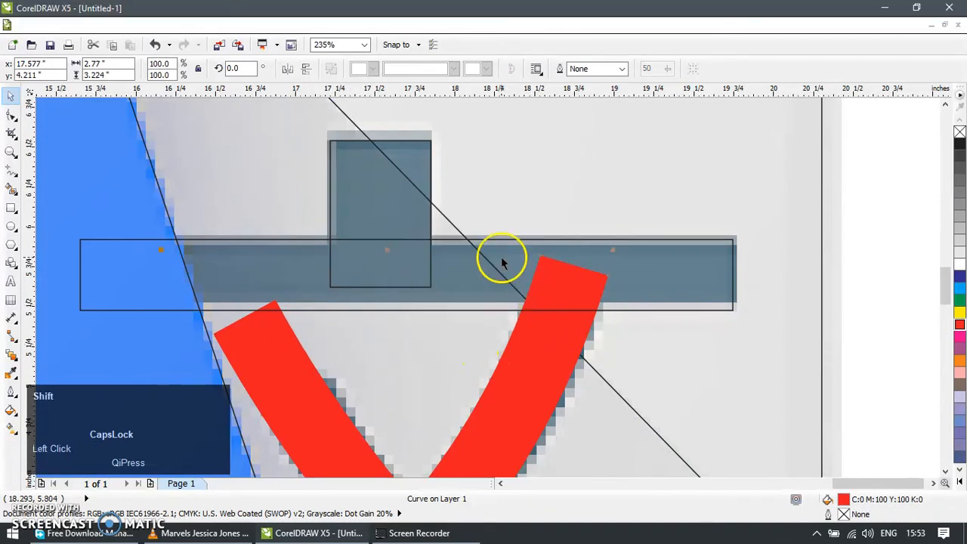
- Copy the horizontal bar's thin black outline and empty fill to the two crossing strokes
scroll(662, 276, "down", 4)
left_click(694, 281)
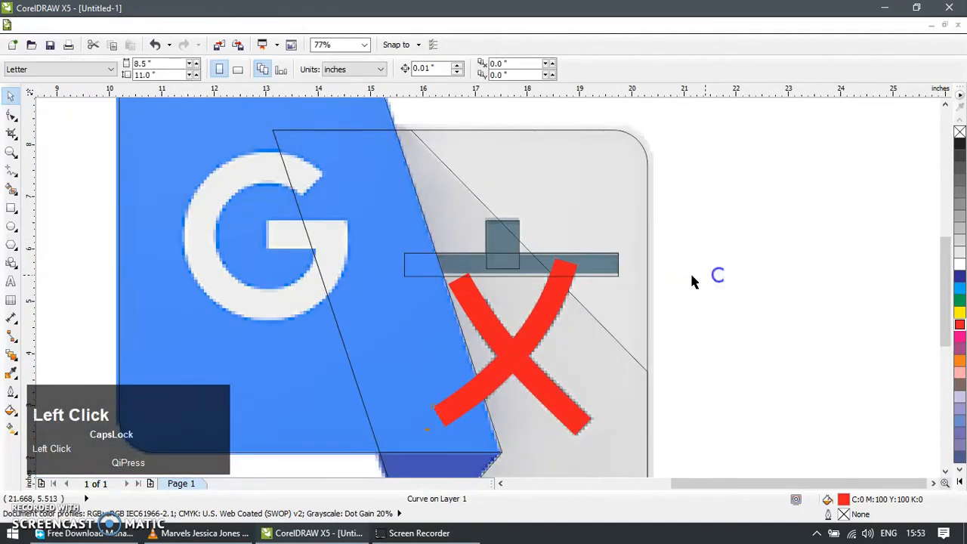
left_click(611, 277)
left_click_drag(610, 276, 480, 316)
- Reduce the horizontal bar's height to about 0.39 inches by raising its lower edge to match the reference
key("z")
left_click_drag(356, 218, 682, 380)
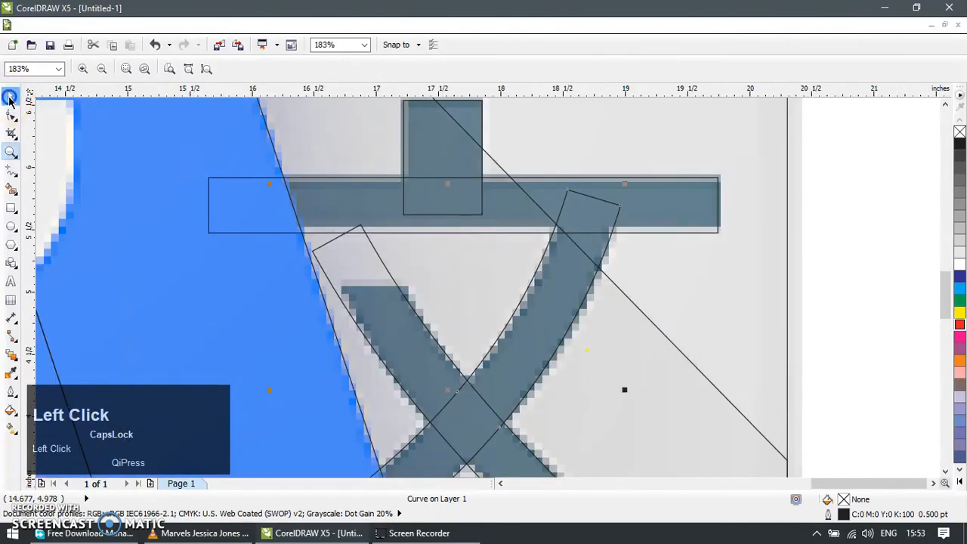
left_click(9, 98)
left_click(484, 253)
left_click_drag(461, 238, 465, 230)
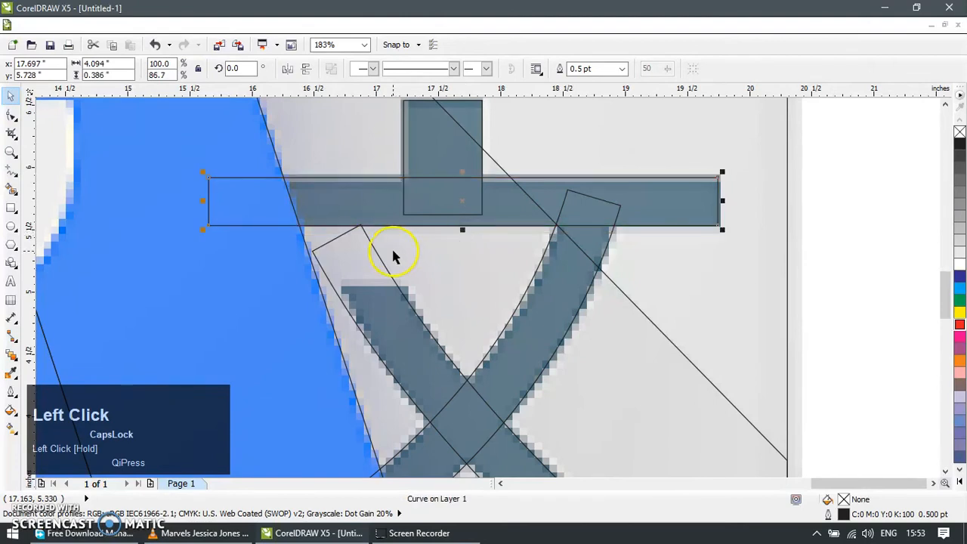
- Draw a rectangle about 1.63 × 0.7 inches over the shorter diagonal stroke's upper end and trim that stroke with it
key("F5")
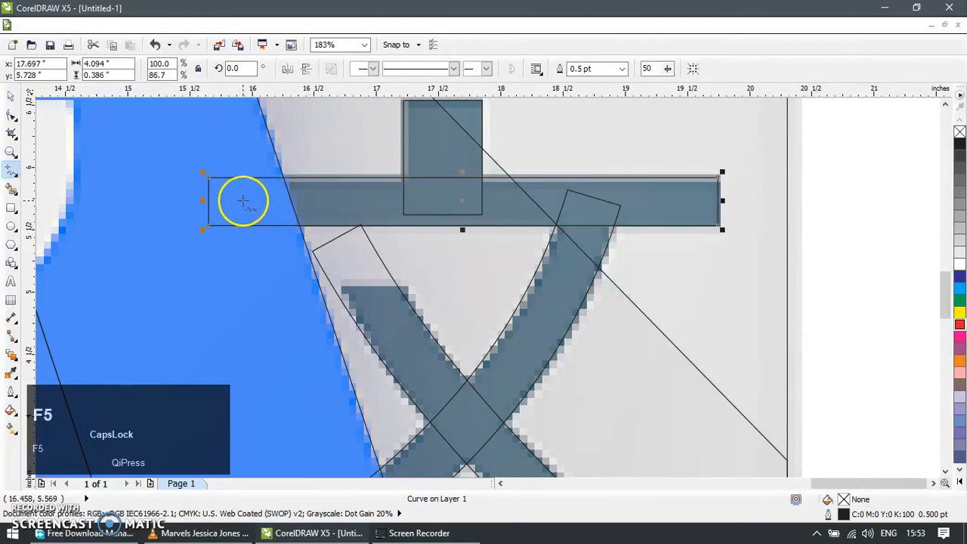
key("F6")
left_click_drag(248, 197, 451, 286)
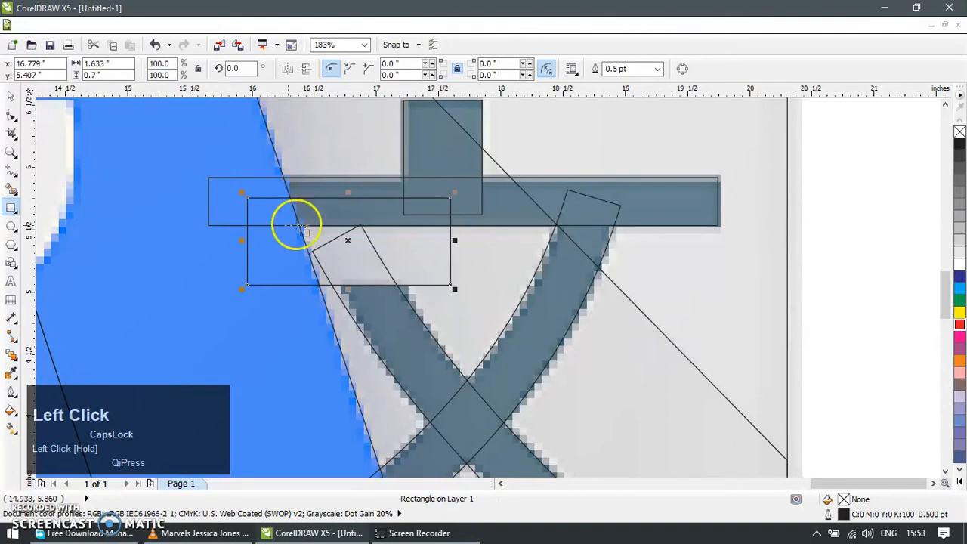
key("space")
left_click(409, 297, "shift")
left_click(436, 69)
left_click(444, 285)
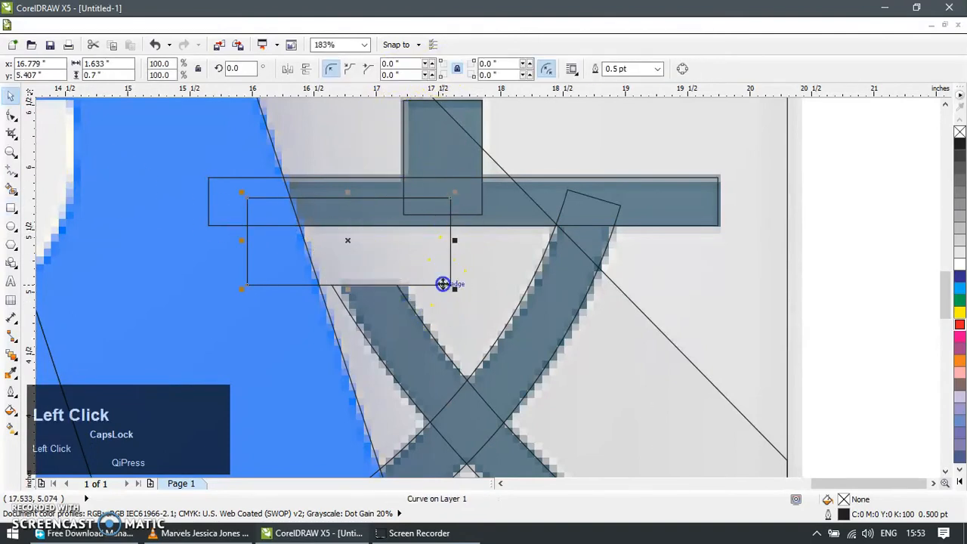
- Delete the trimming rectangle and weld all the strokes of the 文 character into one shape
key("Delete")
scroll(438, 304, "down", 1, "shift")
scroll(440, 309, "down", 4)
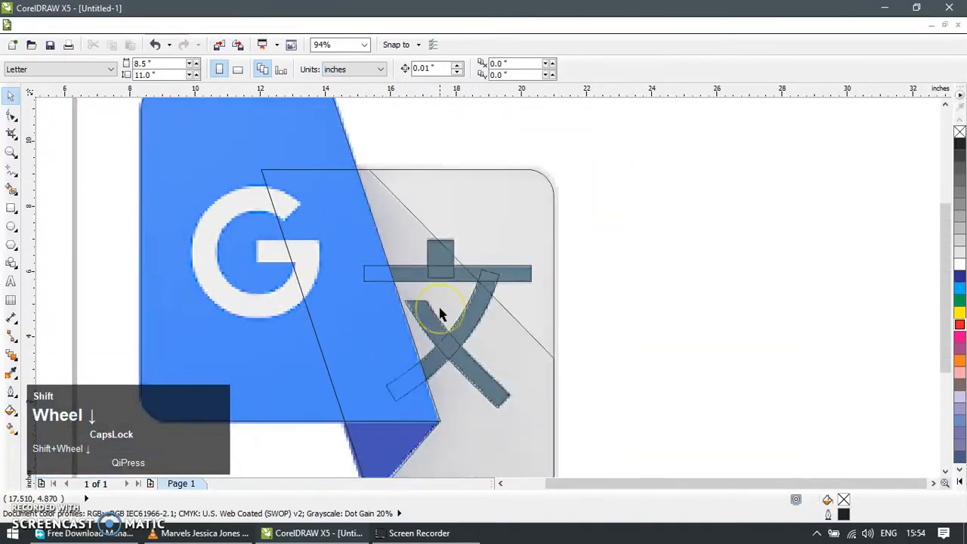
left_click_drag(635, 242, 444, 353)
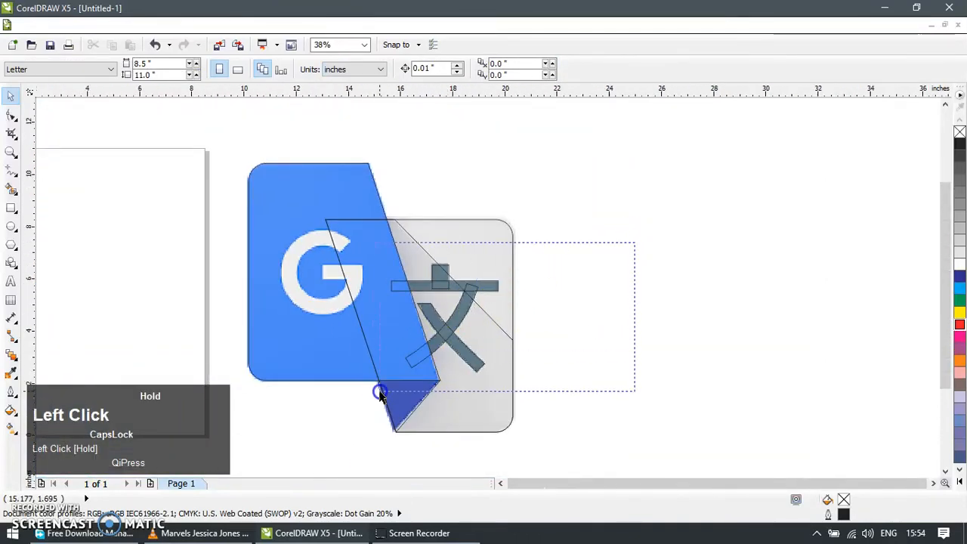
left_click_drag(380, 393, 379, 394)
left_click(614, 223)
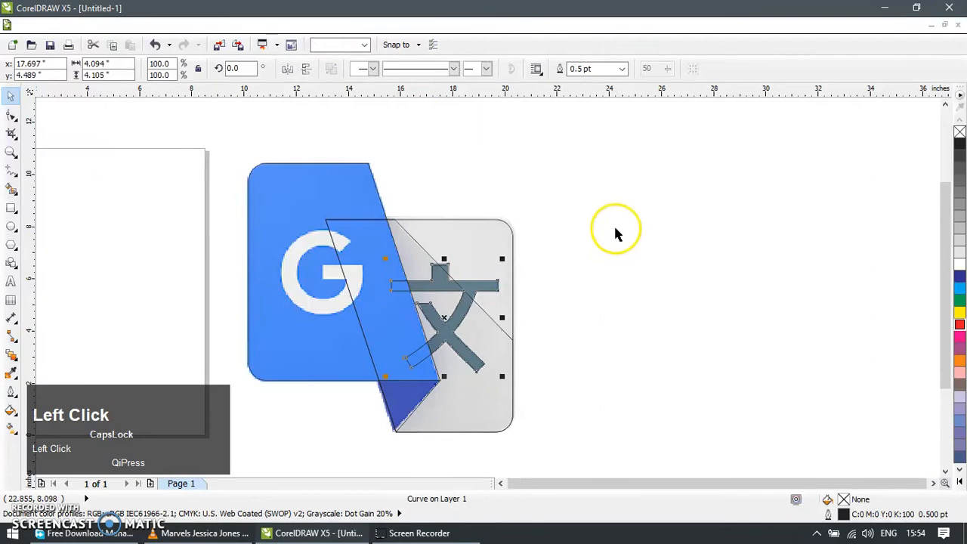
- Draw a circle over the outer edge of the letter G and enlarge it to about 3.25 inches in diameter
key("z")
left_click_drag(309, 235, 495, 360)
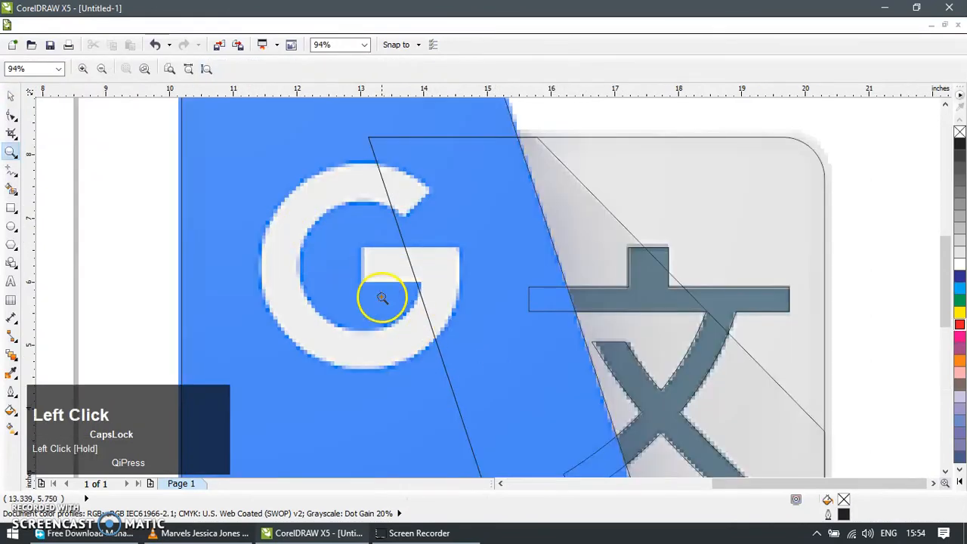
key("F7")
left_click_drag(265, 167, 468, 370)
left_click(11, 96)
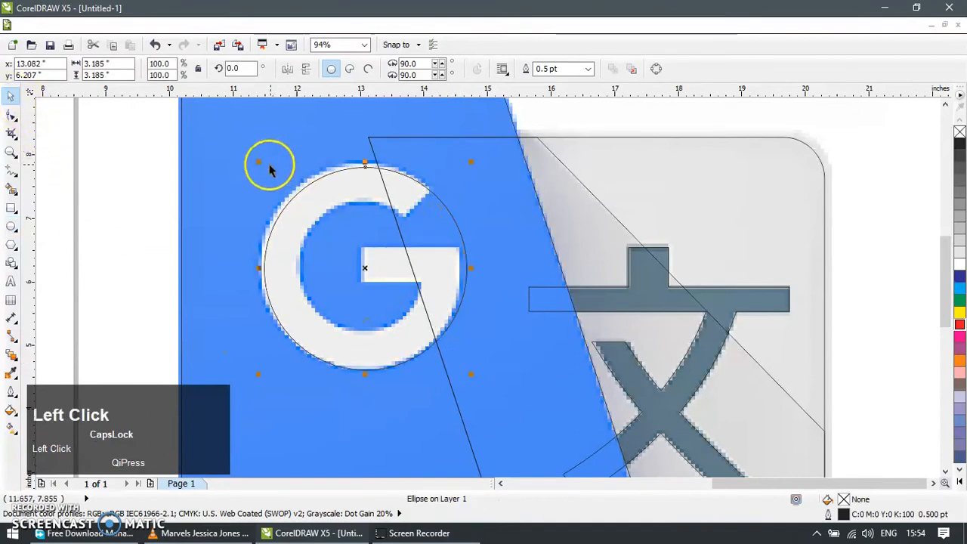
left_click_drag(261, 161, 257, 158)
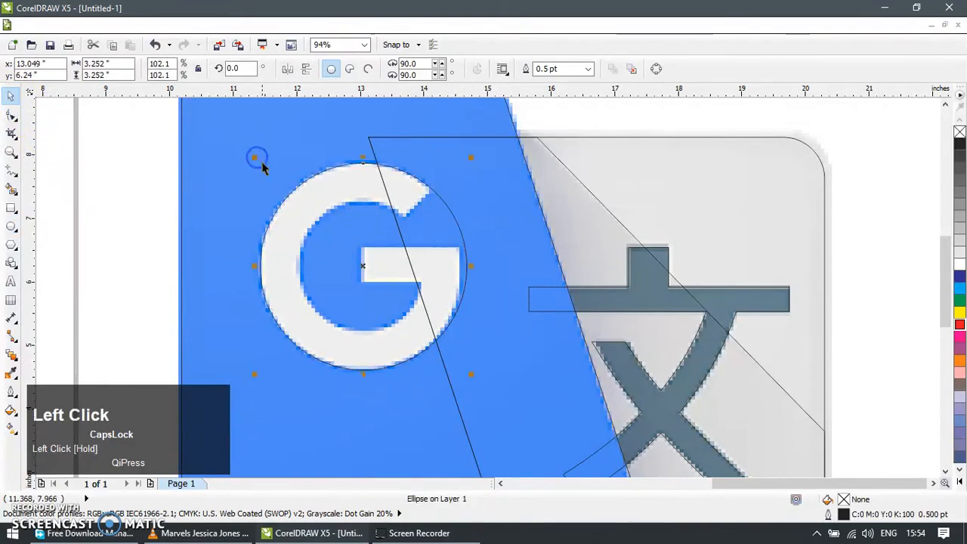
- Create a concentric copy of the circle scaled to about 65% (2.07 inches) over the G's inner edge
left_click_drag(471, 157, 483, 196)
key("z")
left_click_drag(252, 163, 602, 381)
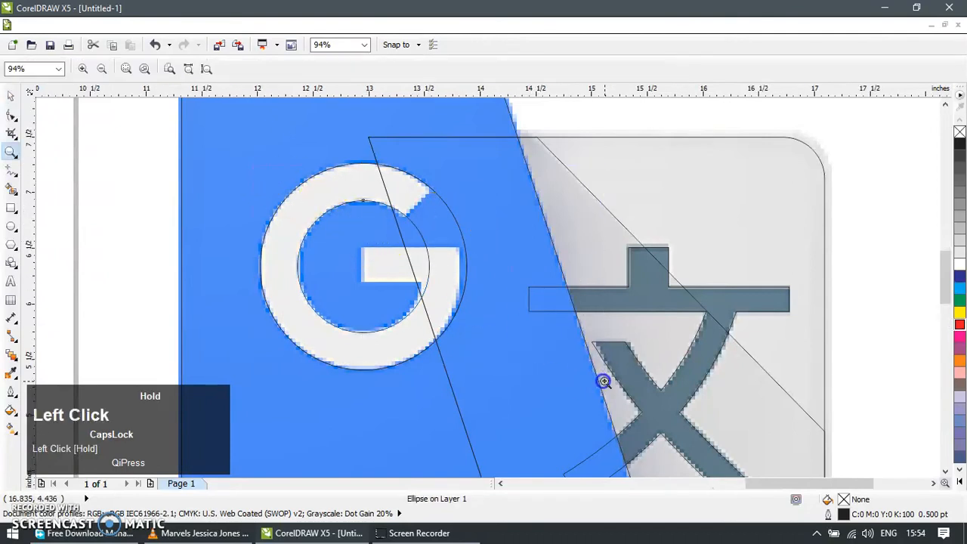
- Convert the inner and outer G circles to curves
left_click(11, 97)
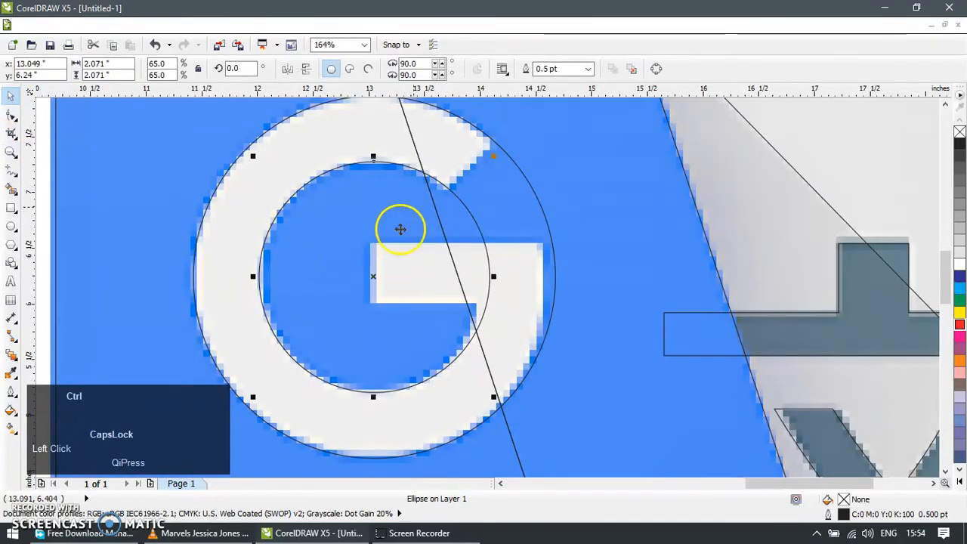
key("ctrl+q")
left_click(490, 140)
key("ctrl+q")
- Add a node on the inner circle's upper-right arc and nudge its rightmost node inward to match the G
key("F10")
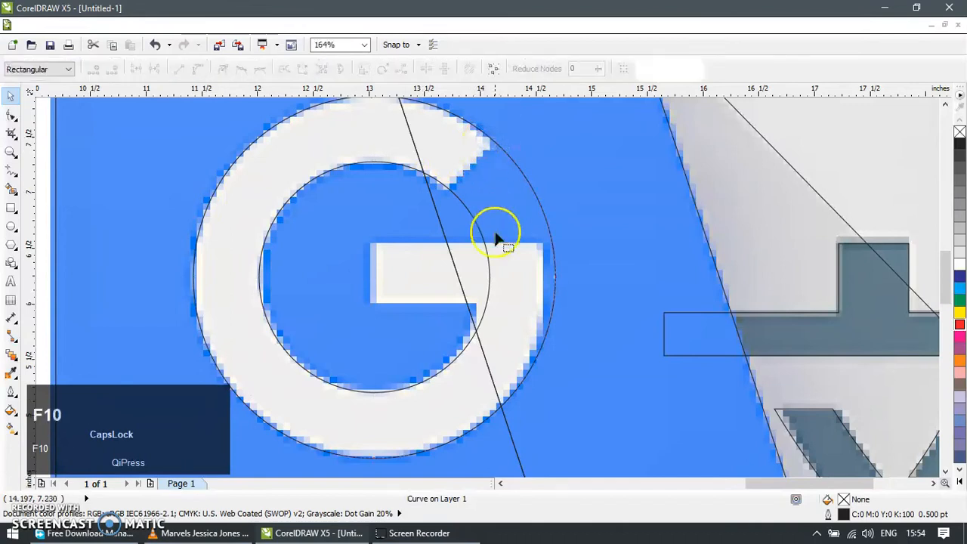
left_click(441, 254)
double_click(470, 210)
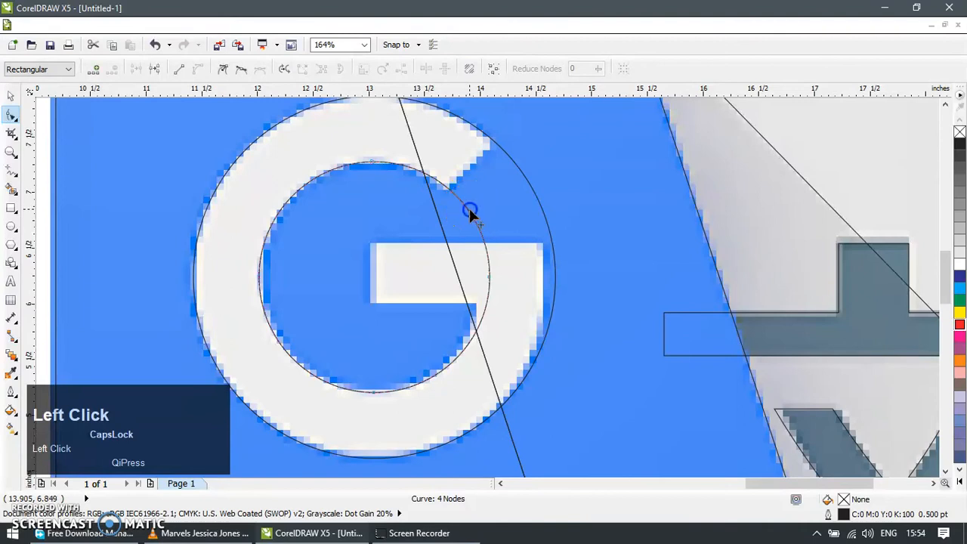
left_click_drag(443, 226, 520, 289)
key("Left")
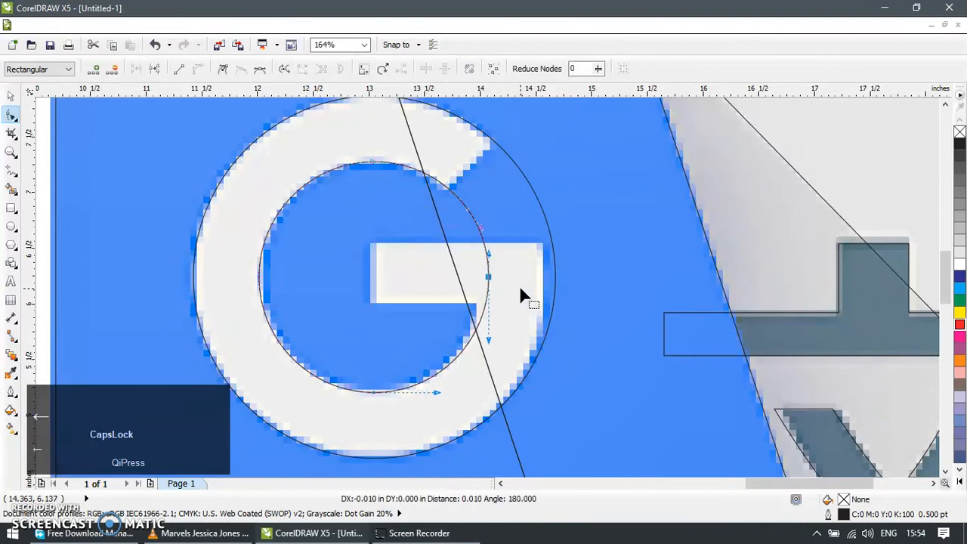
left_click(533, 233)
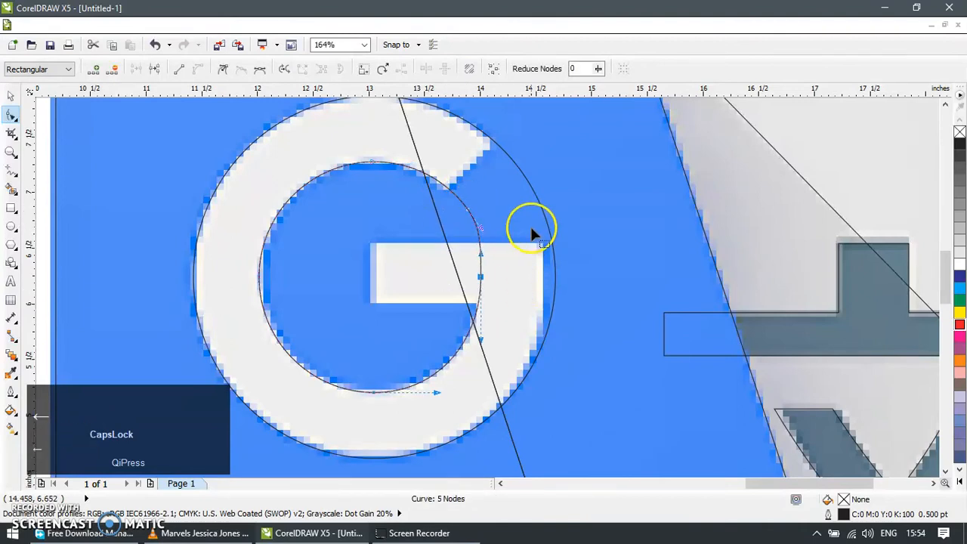
- Add a node on the outer circle's upper-right arc, then move its rightmost node inward and about 0.375 inches up
left_click(552, 263)
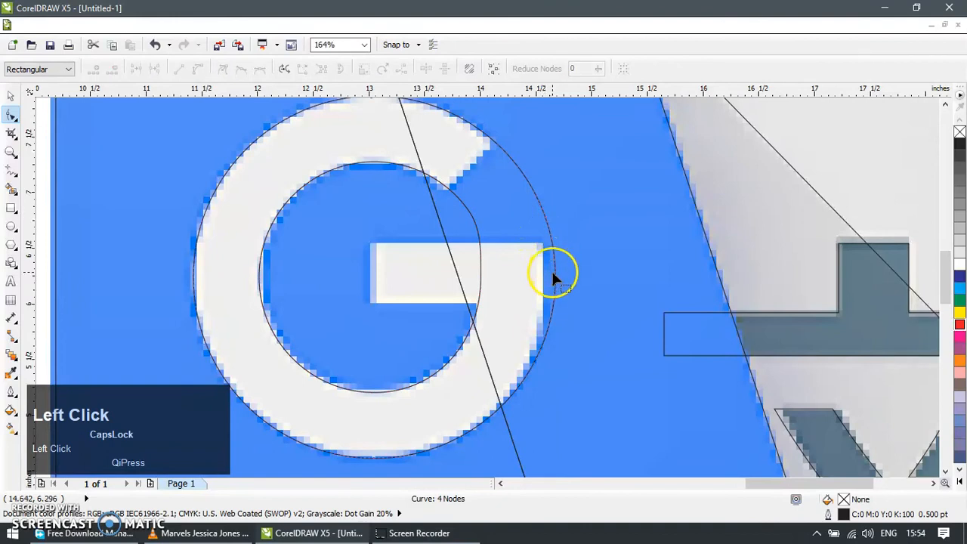
double_click(541, 209)
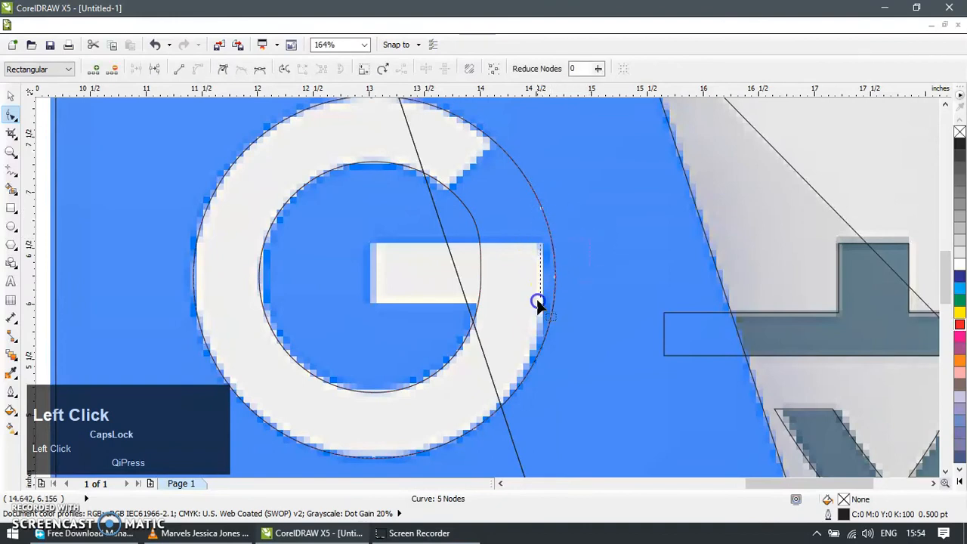
key("Left")
key("Left")
left_click_drag(546, 278, 544, 232)
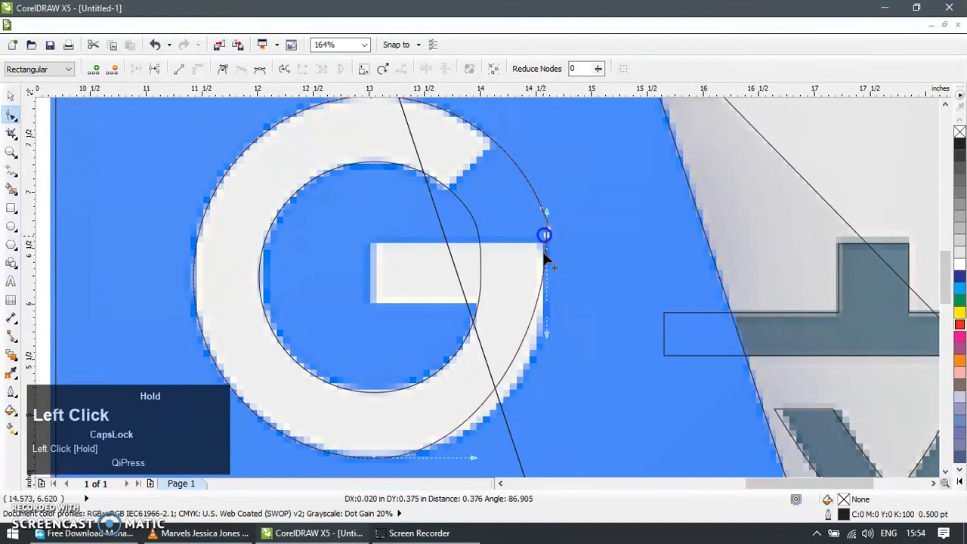
- Make the outer curve's bottom node a cusp and lengthen its right handle to fit the G's lower-right edge
left_click_drag(472, 454, 509, 460)
key("ctrl+z")
left_click(223, 72)
left_click_drag(472, 458, 517, 454)
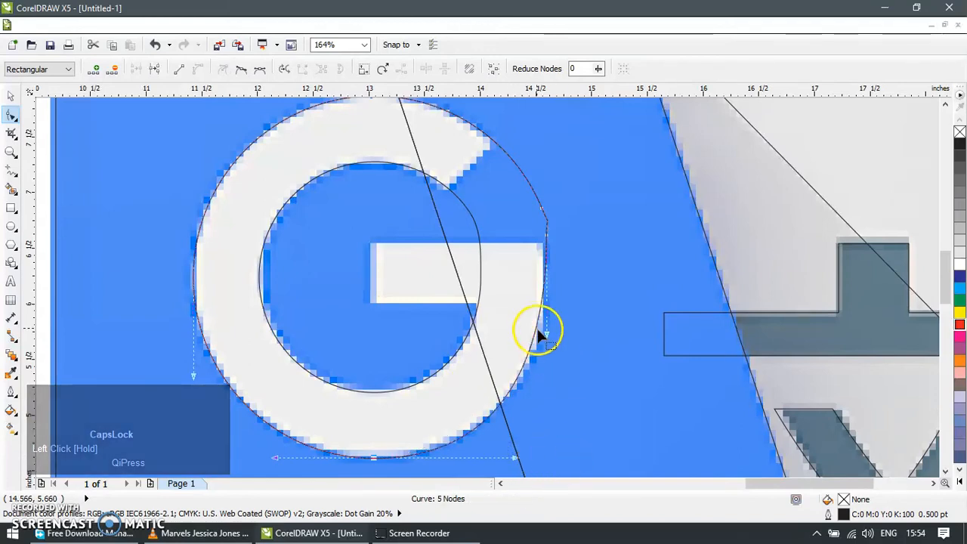
- Fine-tune the outer curve's right node and the lower-right segment's handles, nudging the node slightly inward along the G's edge
mouse_move(547, 330)
left_mouse_down()
mouse_move(549, 361)
mouse_move(551, 347)
left_mouse_up()
left_click_drag(515, 459, 509, 459)
left_click_drag(546, 235, 544, 240)
key("Left")
key("Left")
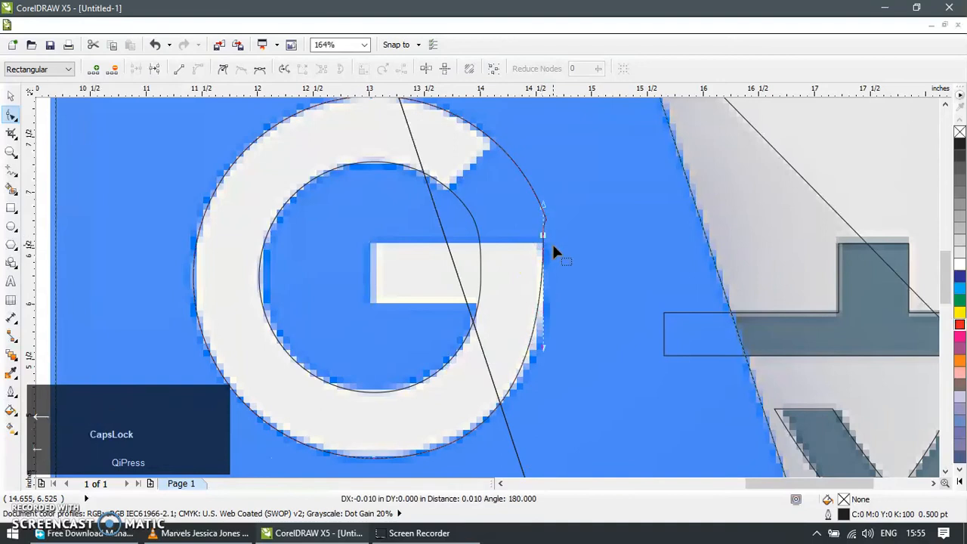
mouse_move(542, 347)
left_mouse_down()
mouse_move(550, 356)
mouse_move(550, 347)
left_mouse_up()
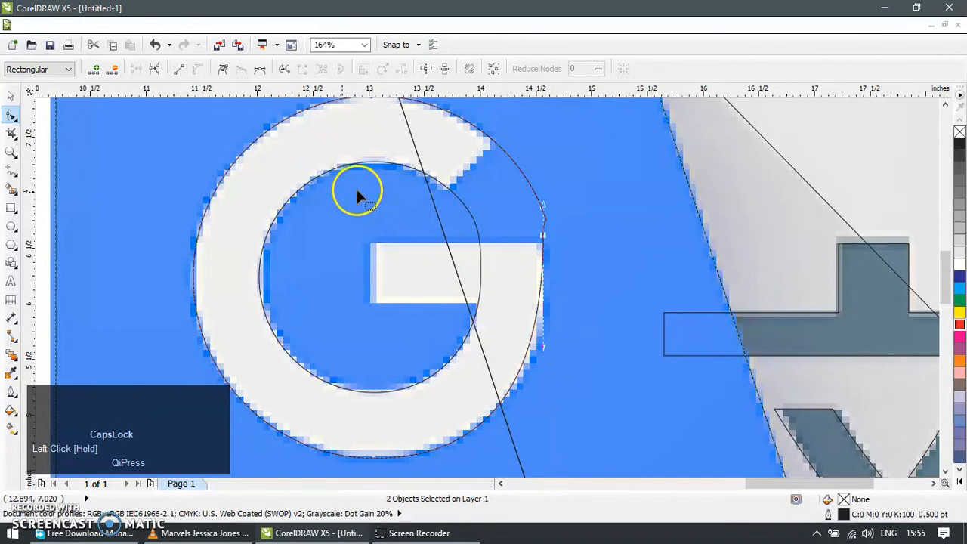
- Trim the outer G shape with the inner circle and delete the inner circle
left_click(11, 95)
left_click_drag(466, 207, 546, 197)
key("ctrl+z")
left_click(526, 177, "shift")
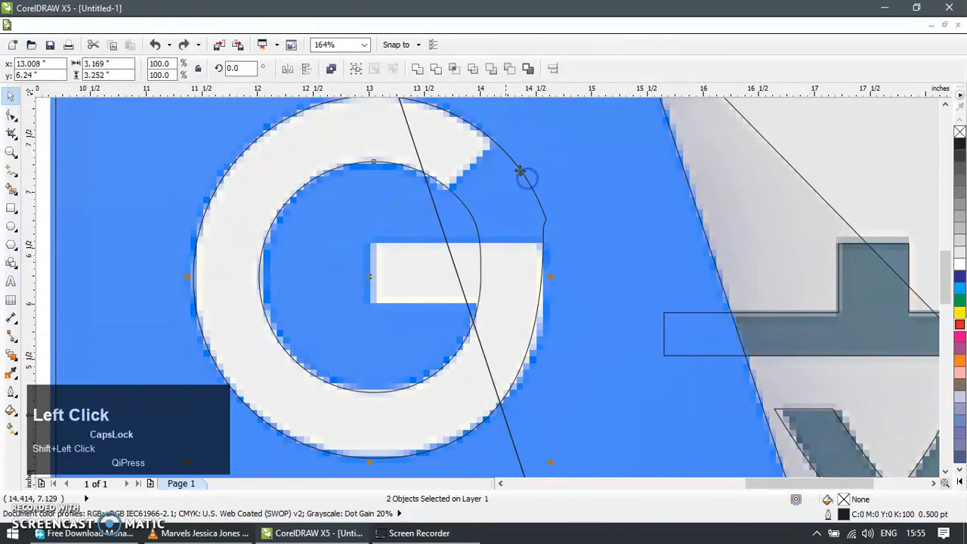
left_click(416, 198)
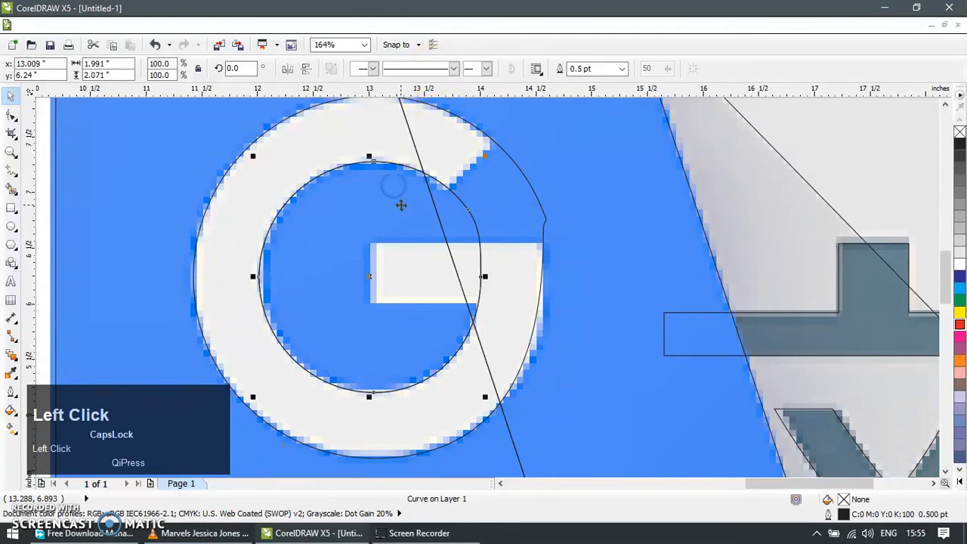
key("Delete")
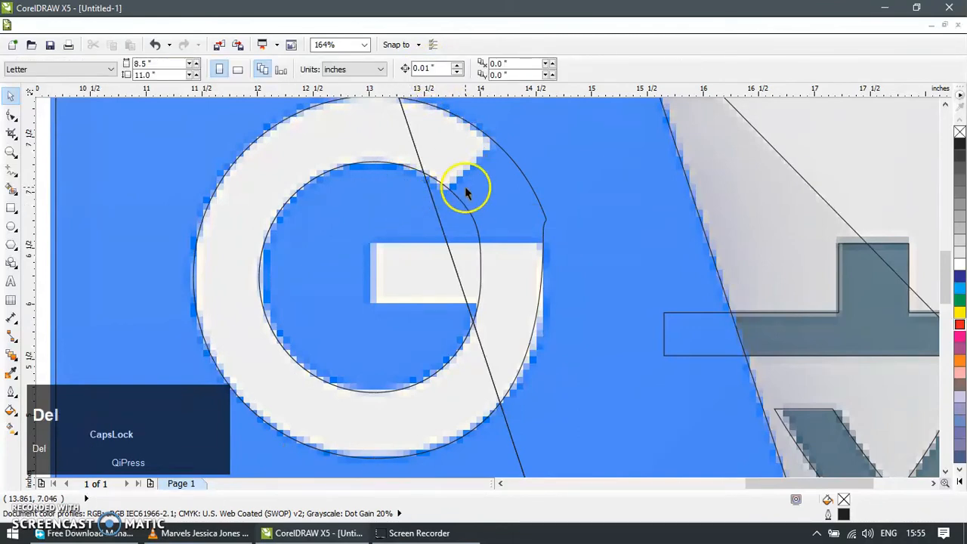
- Draw a closed four-cornered shape over the G's upper-right opening, with one edge along the angled end of the stroke
left_click_drag(11, 171, 64, 202)
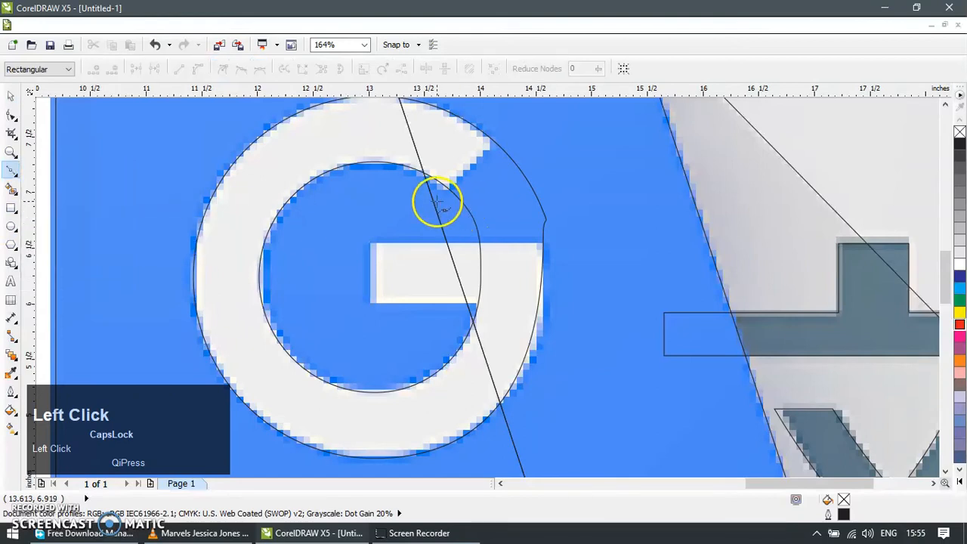
left_click(507, 134)
double_click(578, 198)
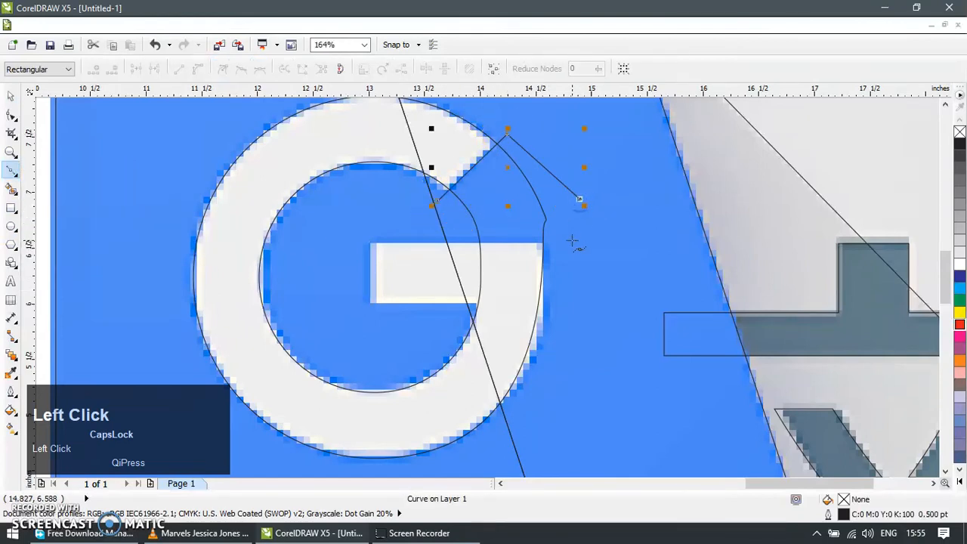
left_click(574, 225)
left_click(439, 203)
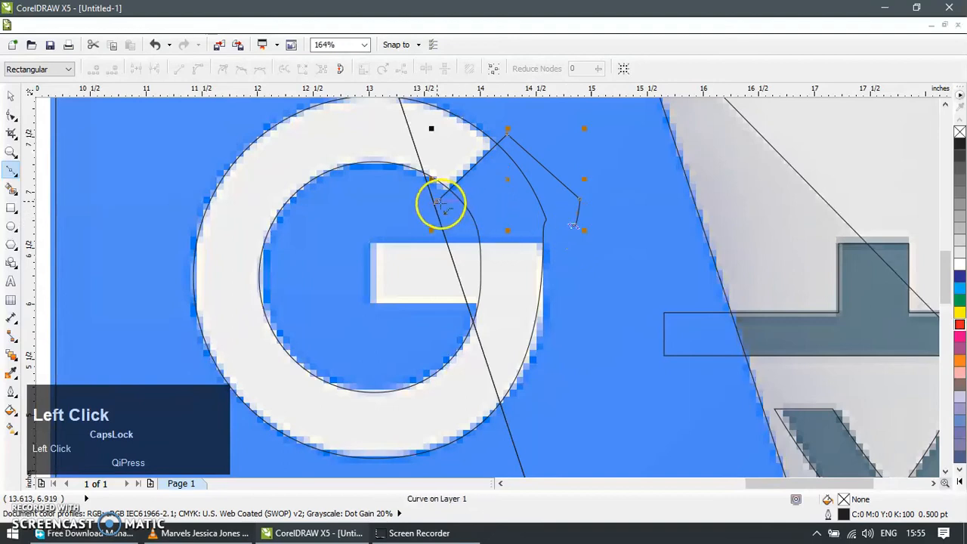
- Trim the G ring with the four-cornered shape and delete that shape
left_click(16, 98)
left_click(388, 162, "shift")
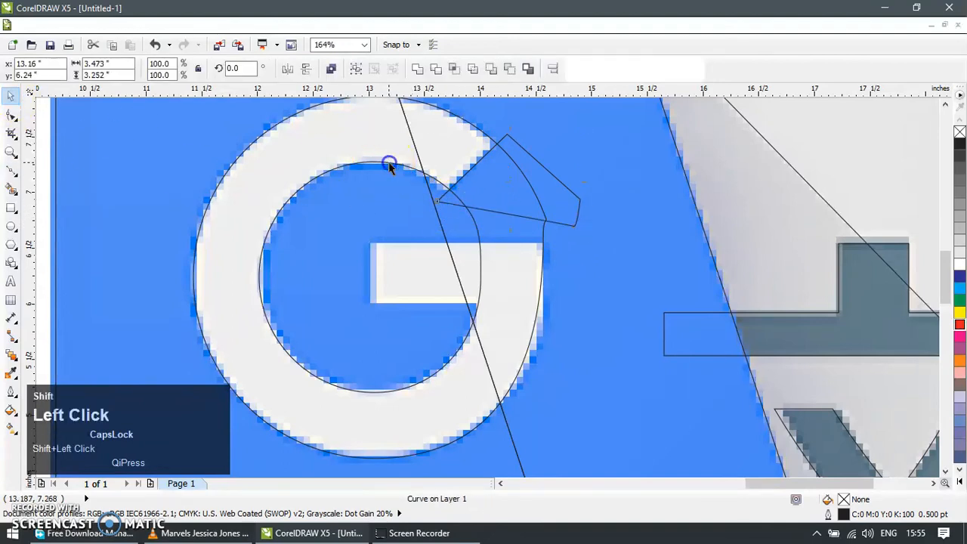
left_click(437, 69)
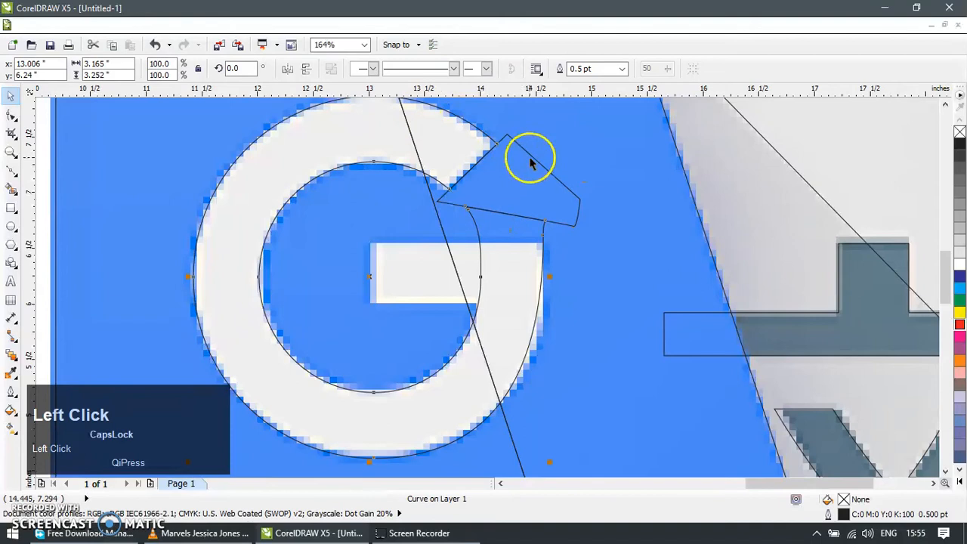
key("Delete")
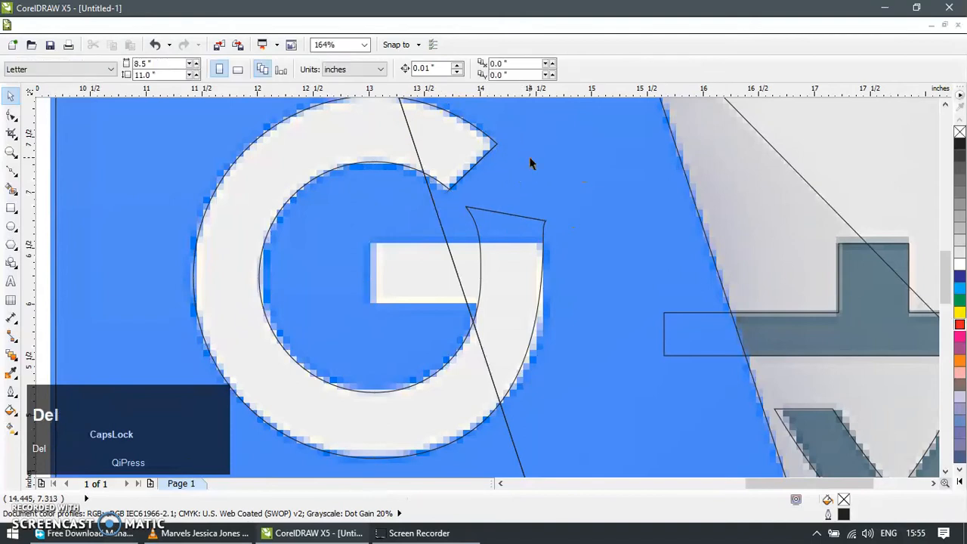
- Draw a rectangle about 1.2 × 0.51 inches over the G's crossbar
key("F6")
left_click_drag(376, 244, 514, 305)
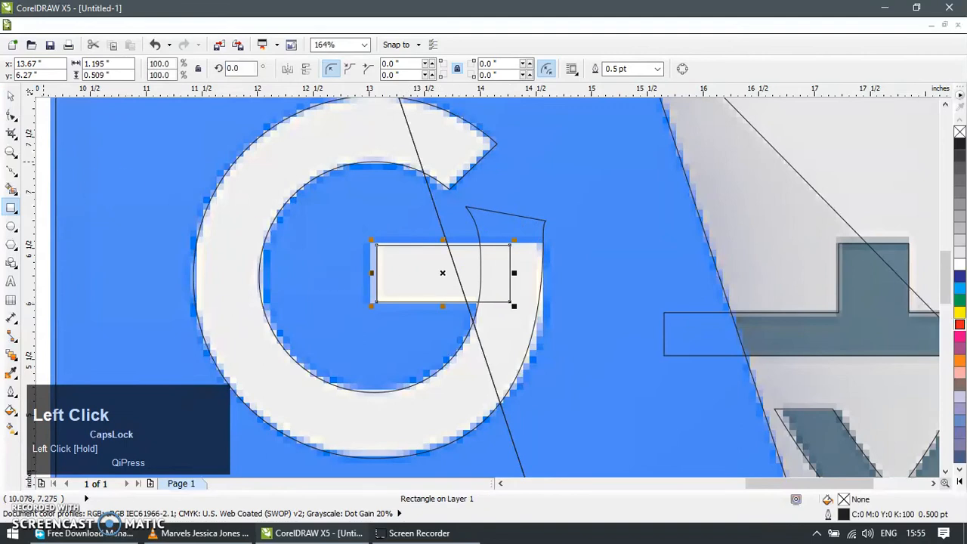
left_click(12, 97)
- Copy the crossbar rectangle directly above itself and resize the copy to about 2.02 × 0.38 inches
key("ctrl+d")
left_click_drag(443, 305, 455, 208)
left_click_drag(516, 224, 601, 224)
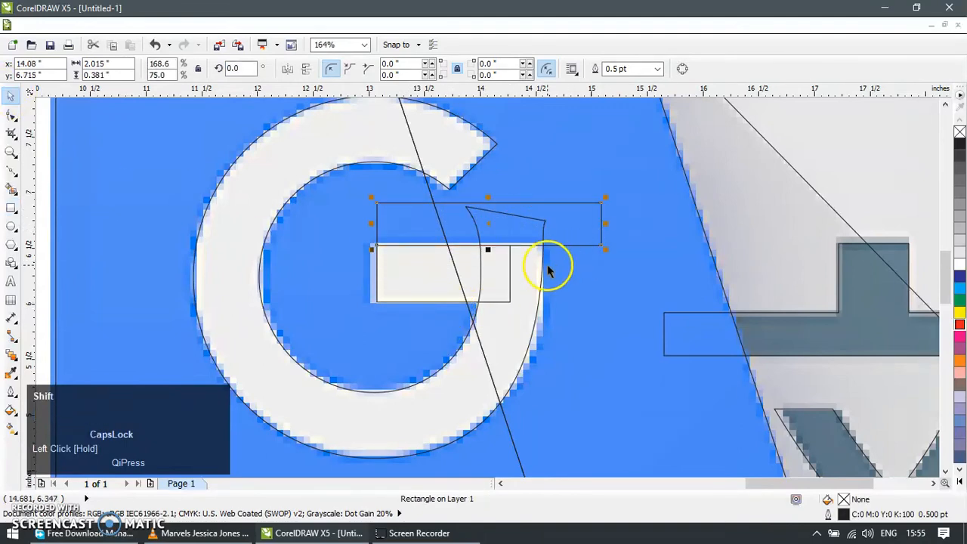
- Trim the G with the upper rectangle to level its end with the crossbar's top, and delete that rectangle
left_click(541, 263, "shift")
left_click(438, 74)
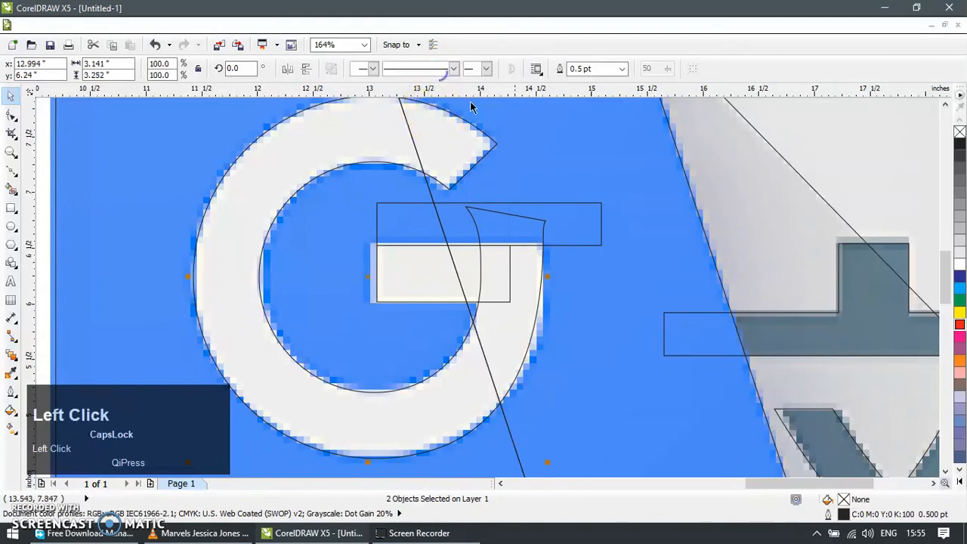
left_click(576, 203)
key("Delete")
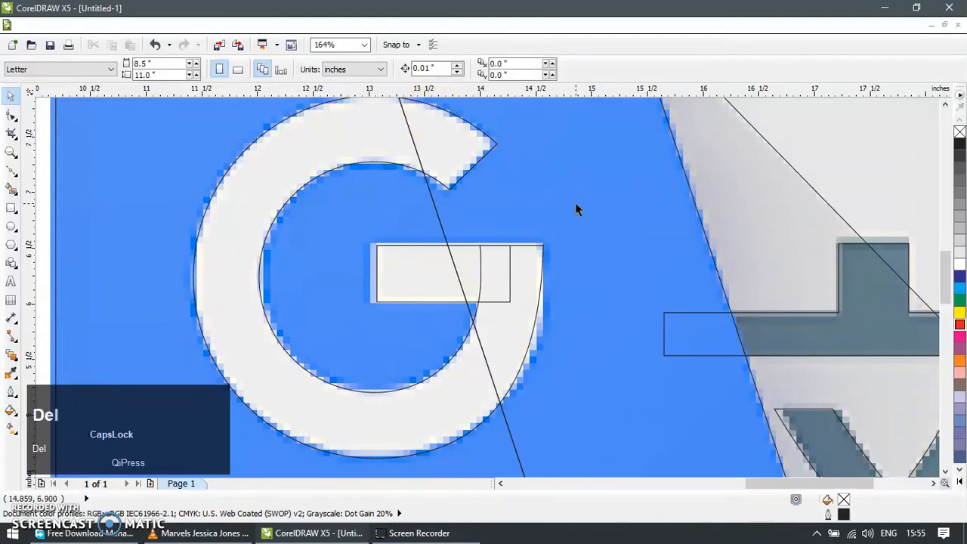
- Weld the crossbar rectangle to the G ring
left_click(406, 252)
left_click(532, 256, "shift")
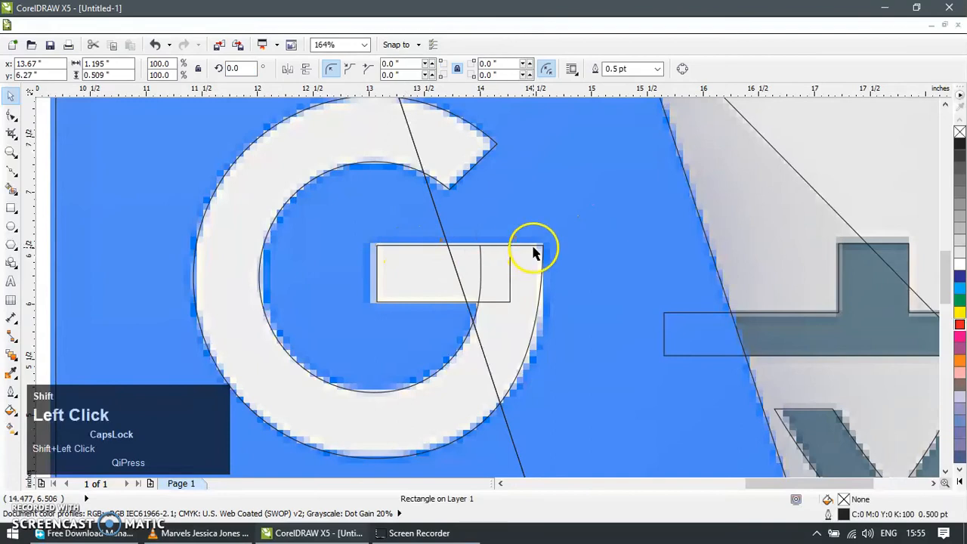
left_click(418, 68)
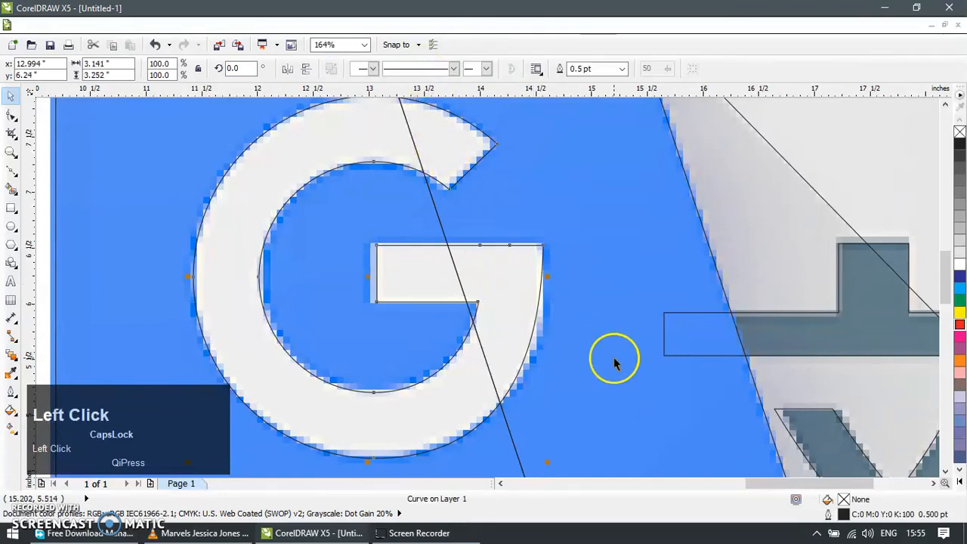
- Bow the welded G's lower-right outer curve slightly outward to follow the reference edge
key("F10")
left_click(543, 270)
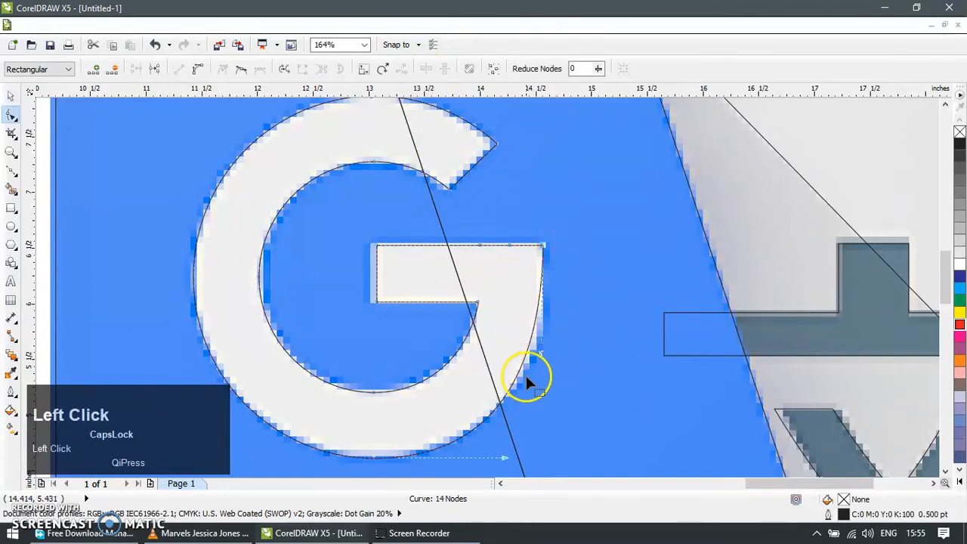
left_click_drag(541, 351, 552, 357)
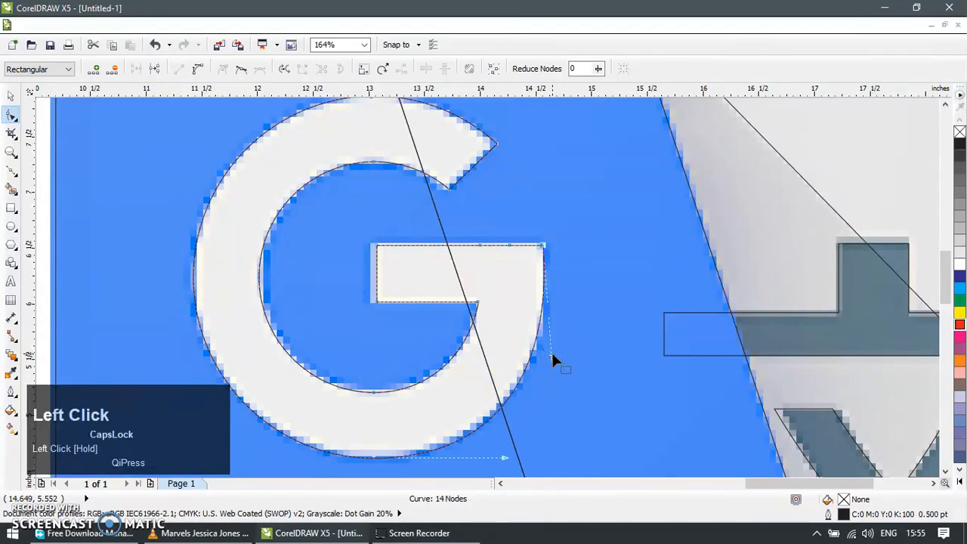
- Move the reference image out from under the traced outlines to the empty area on their right
scroll(497, 264, "down", 5)
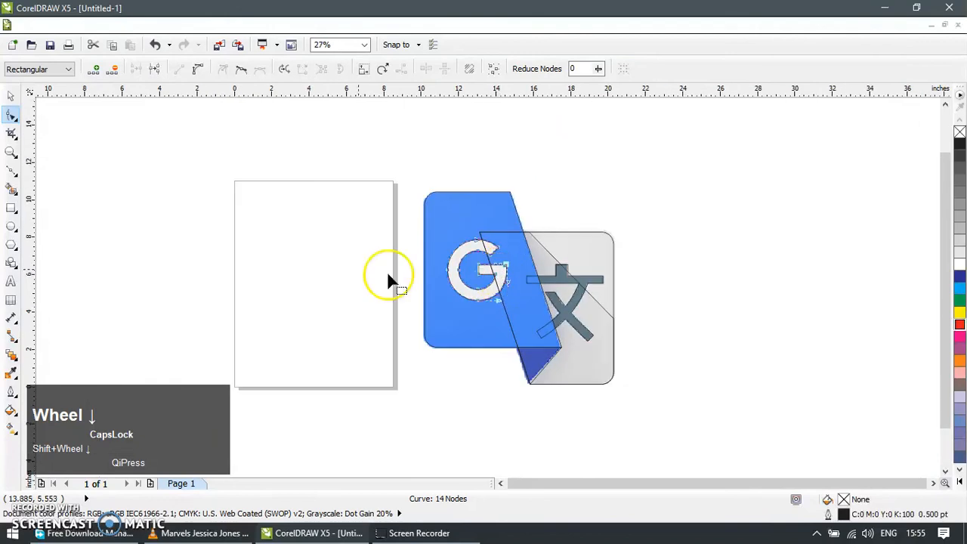
left_click(11, 96)
left_click(469, 422)
left_click(485, 370)
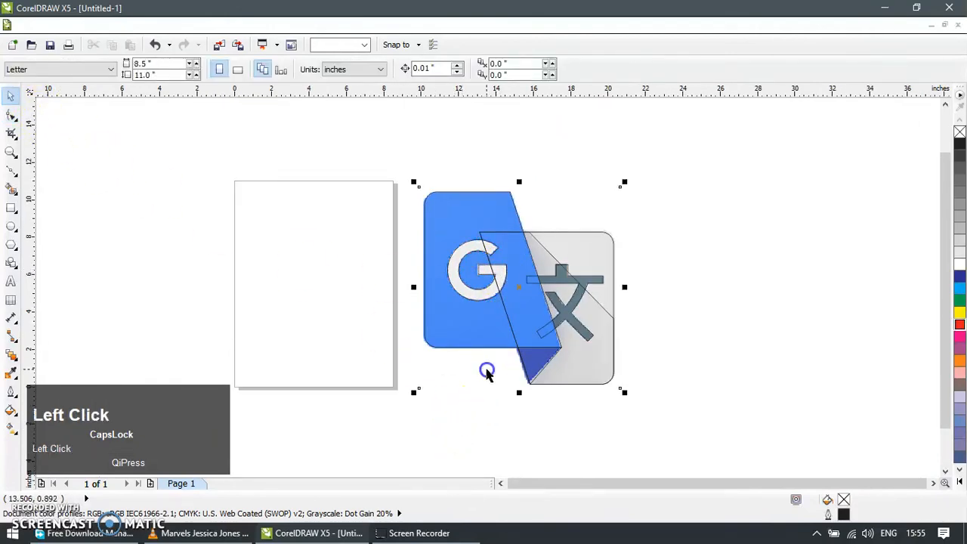
mouse_move(477, 367)
left_mouse_down()
mouse_move(733, 367)
mouse_move(715, 375)
left_mouse_up()
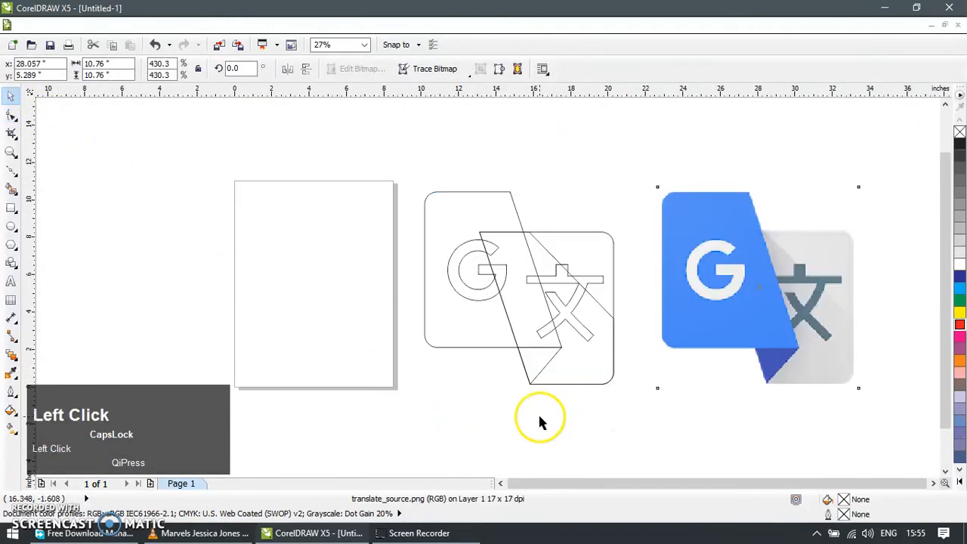
left_click(487, 355)
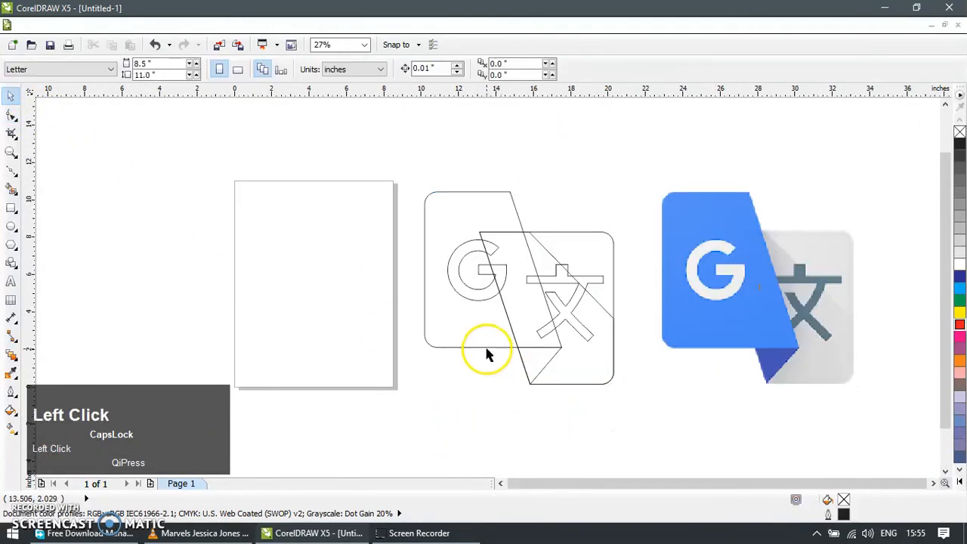
- Fill the large panel with the reference's blue #4B8BF5 and the fold triangle with its dark blue #4455B6 using the colour eyedropper
left_click(10, 378)
left_click(699, 323)
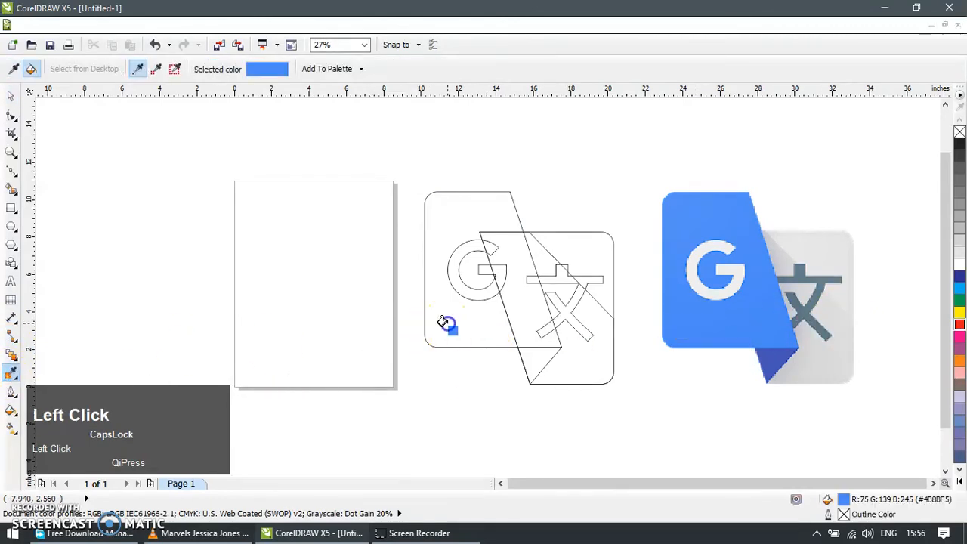
left_click(445, 323)
left_click(776, 358, "shift")
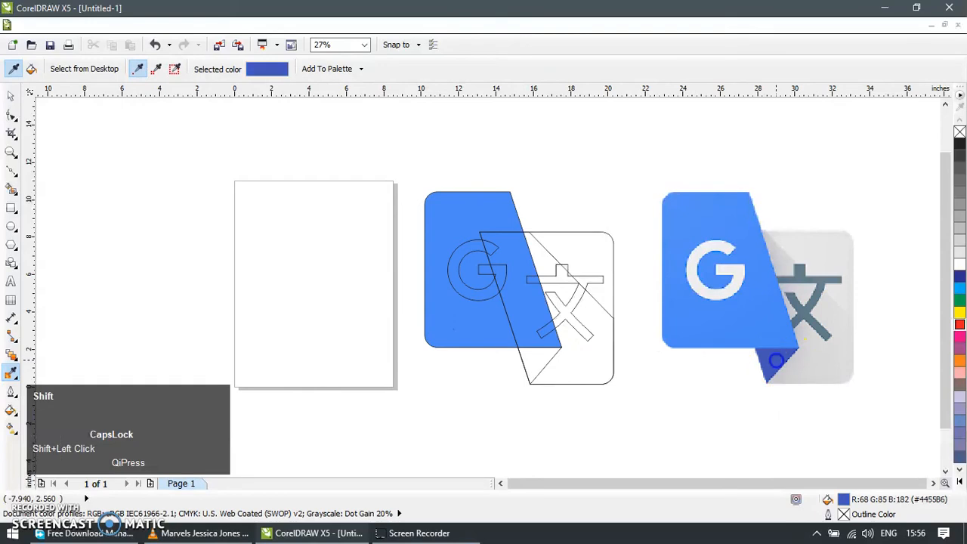
left_click(527, 355)
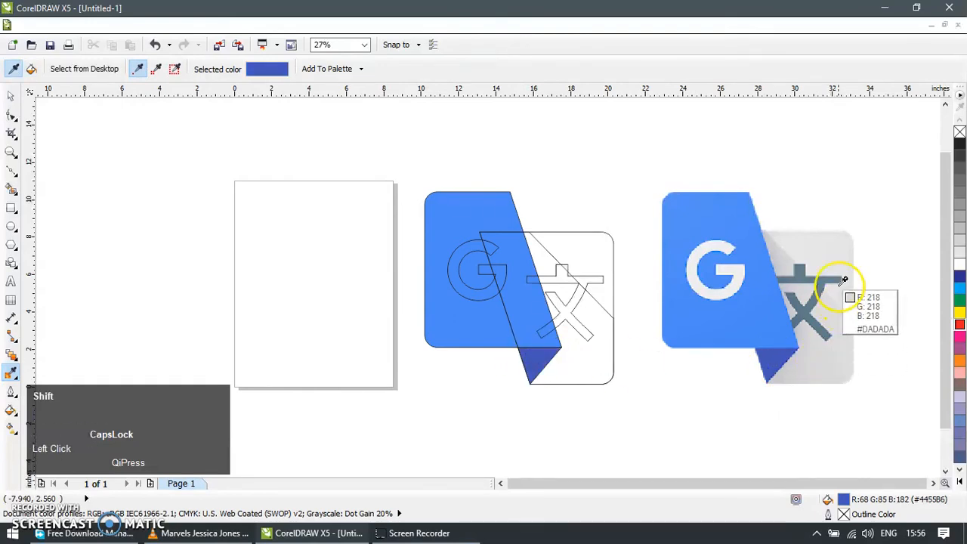
- Fill the rear panel with #E5E5E5, the 文 character with #64818E and the G with #EFEFEF, sampled from the reference image
left_click(834, 245, "shift")
left_click(592, 247)
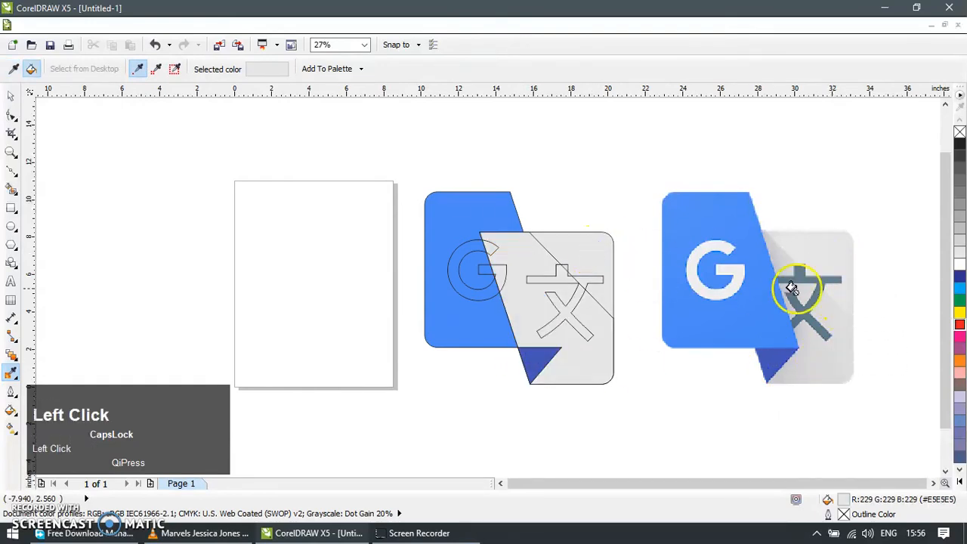
left_click(824, 281, "shift")
left_click(589, 280)
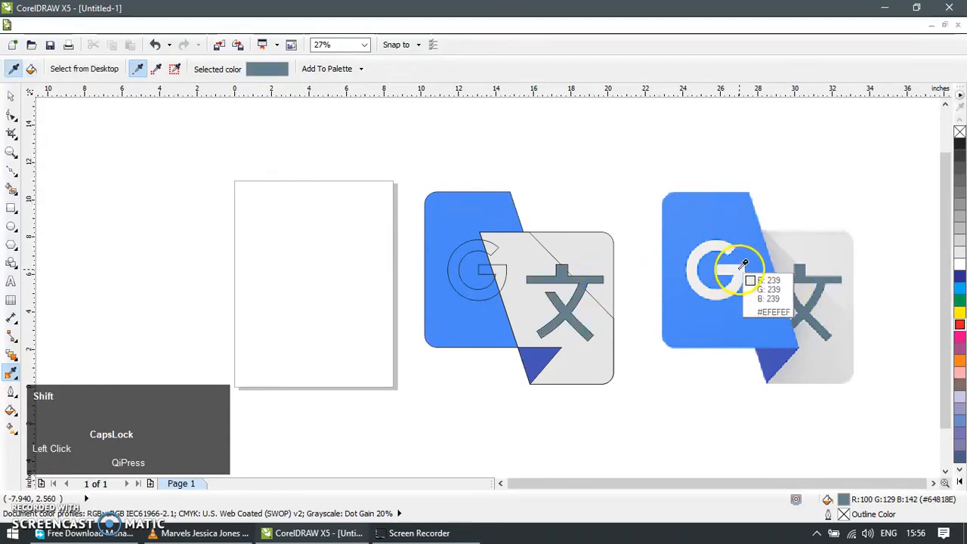
left_click(729, 272, "shift")
left_click(455, 284)
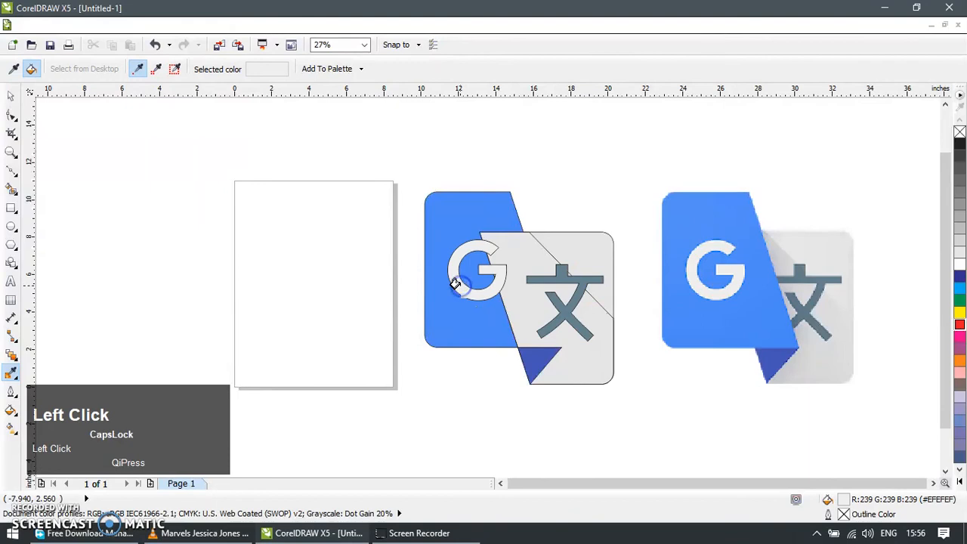
- Remove the outlines from all the traced icon shapes
left_click(11, 95)
left_click_drag(271, 147, 632, 414)
left_click(959, 131, "alt")
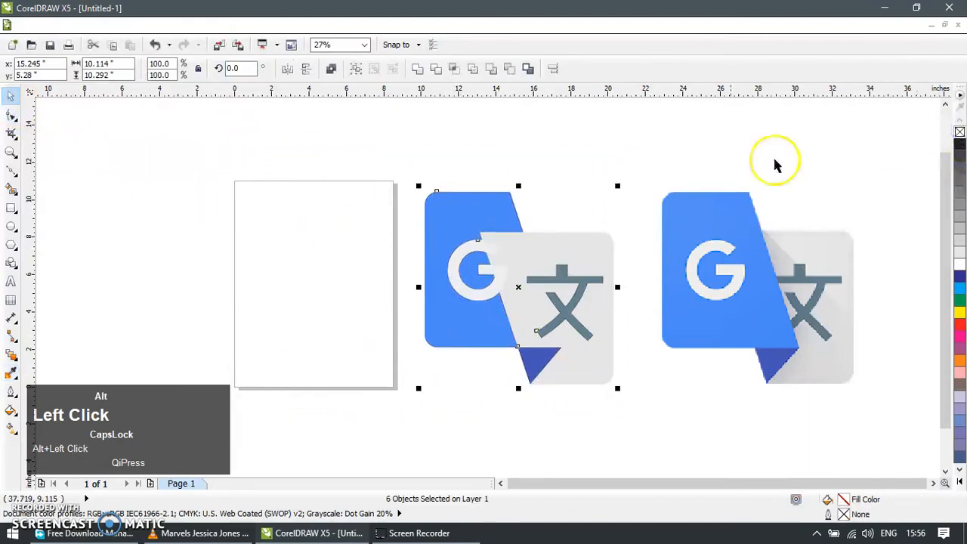
left_click(602, 156)
- Send the light grey panel to the back and stack the 文 character behind the blue panel
left_click(587, 255)
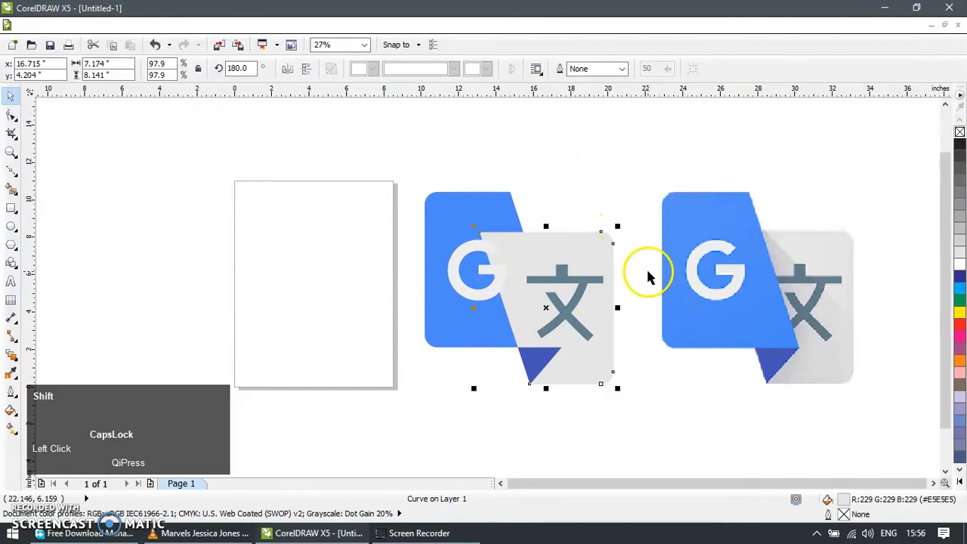
key("shift+Page_Down")
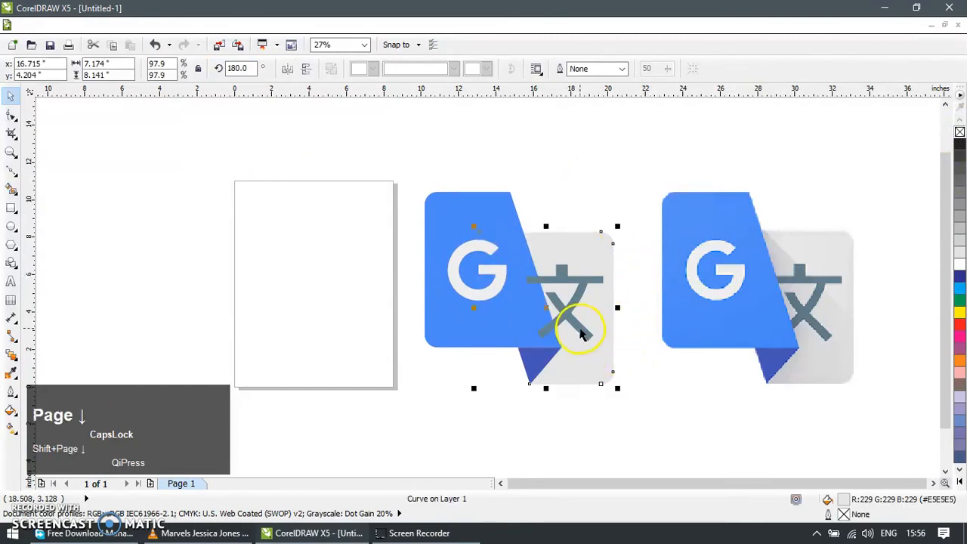
left_click(584, 254, "shift")
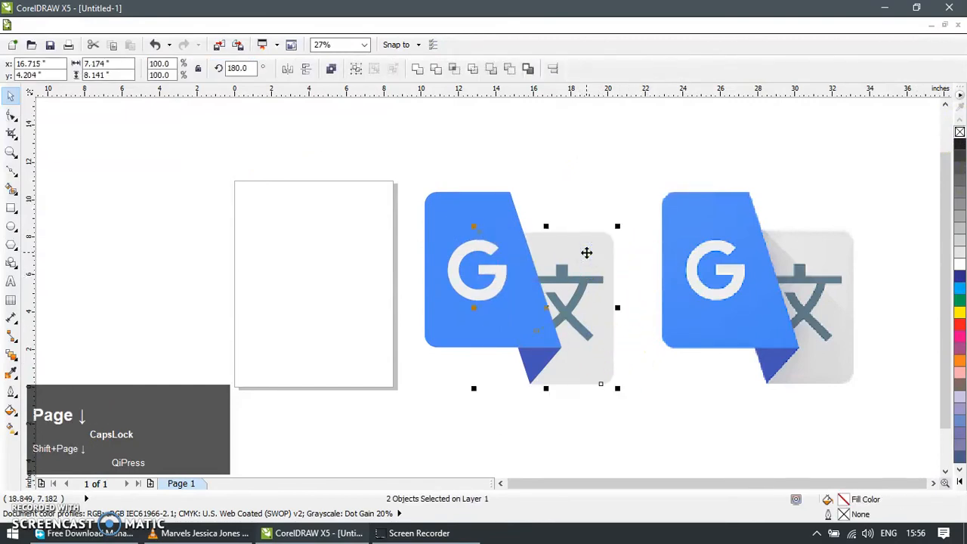
left_click(546, 209)
- Fill the unfilled shadow shape with solid green as a temporary marker colour
left_click_drag(548, 262, 603, 295)
key("ctrl+z")
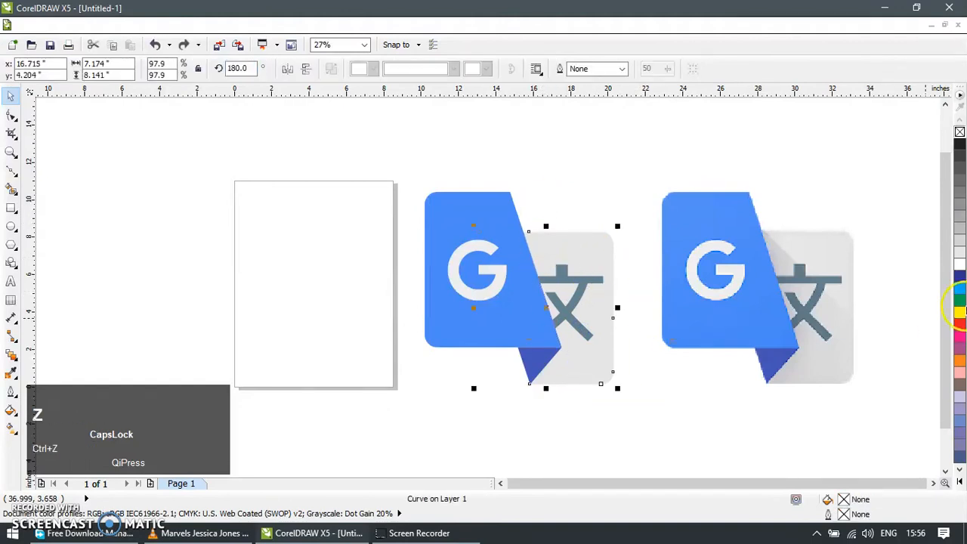
left_click(960, 302)
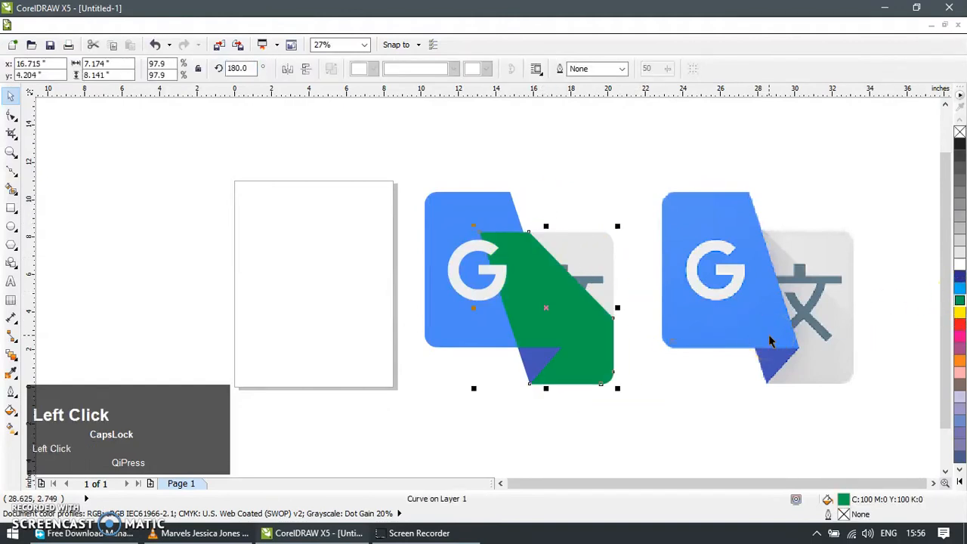
left_click(592, 244, "shift")
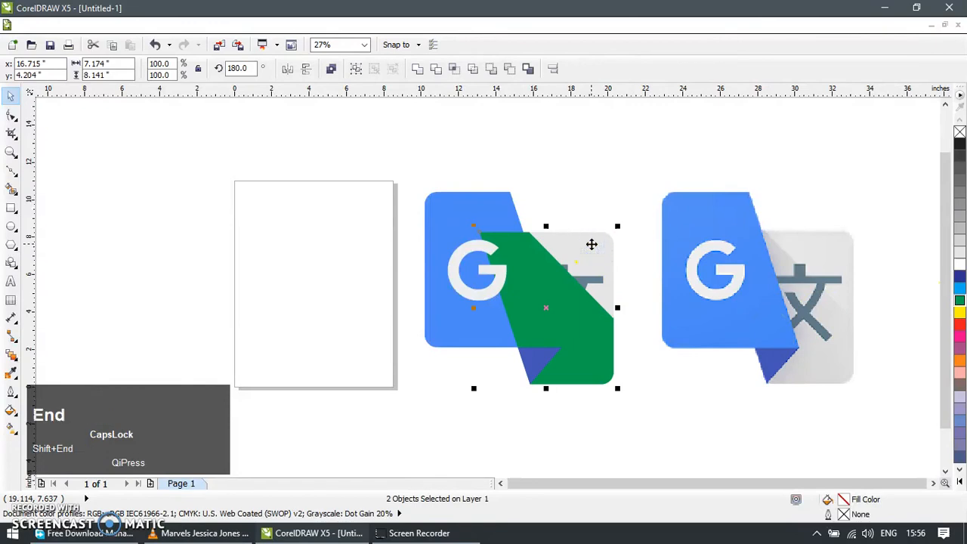
left_click(567, 222)
- Bring the blue panel and its letter G to the front of the stack
left_click(469, 242)
left_click(474, 202, "shift")
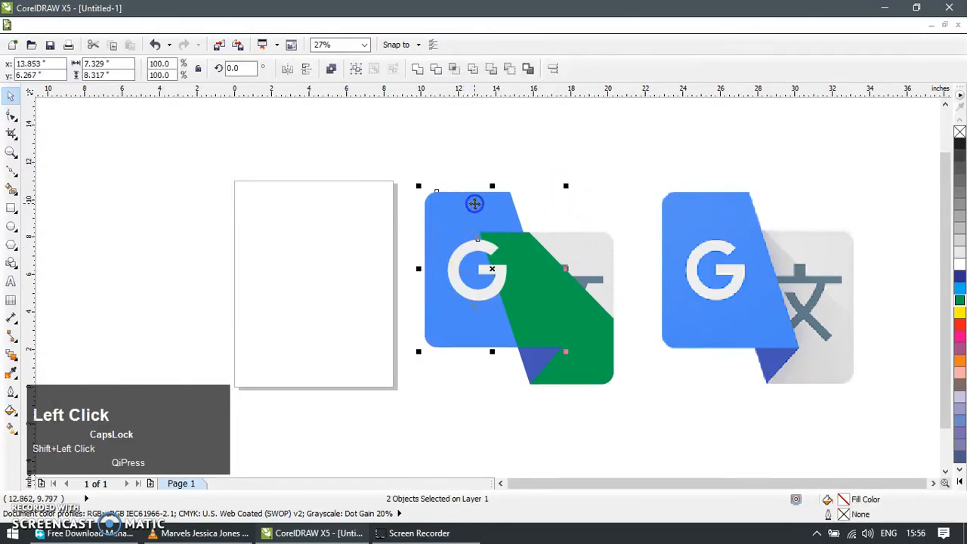
key("shift+Page_Up")
left_click(540, 194)
- Send the green shadow shape and the light grey panel to the back, behind the 文 character
left_click_drag(586, 280, 624, 299)
key("ctrl+z")
left_click(590, 248, "shift")
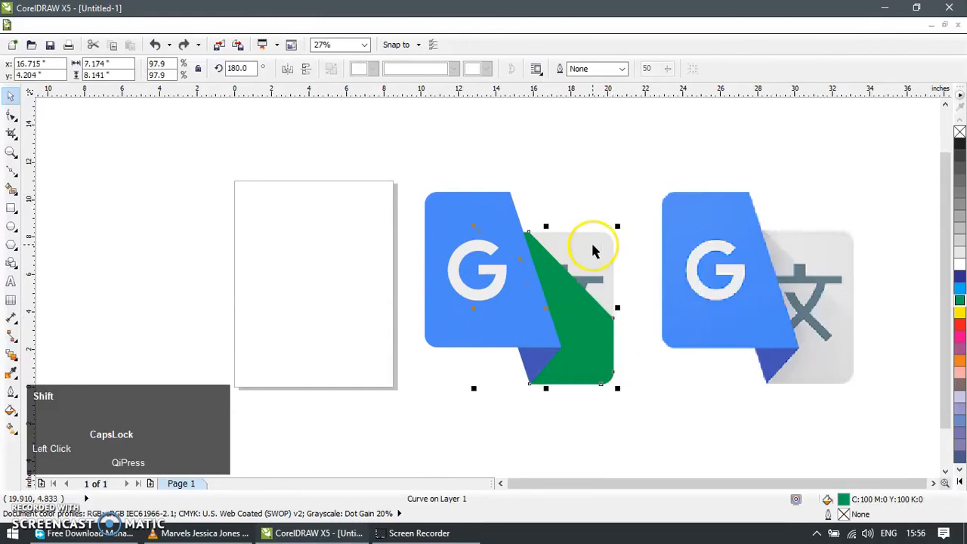
key("shift+End")
key("shift+Page_Down")
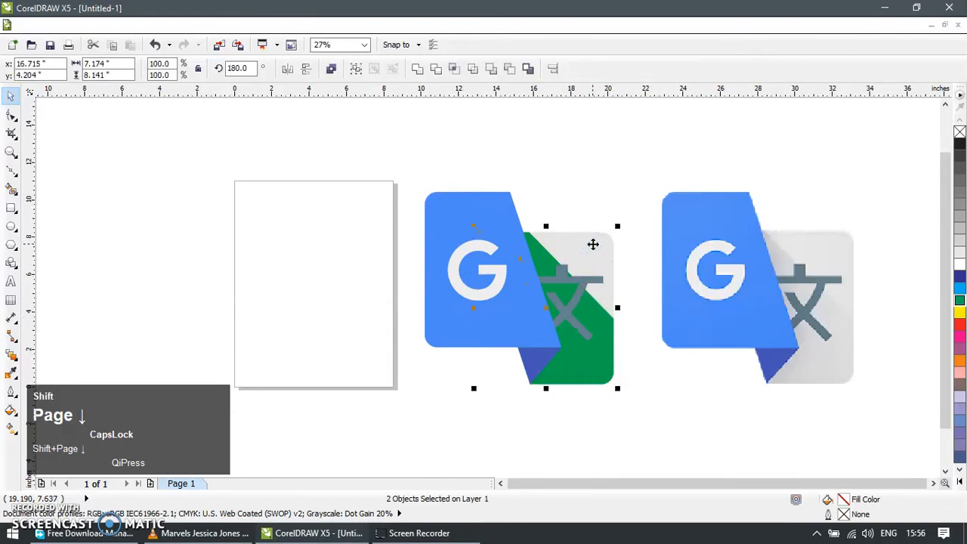
left_click(647, 395)
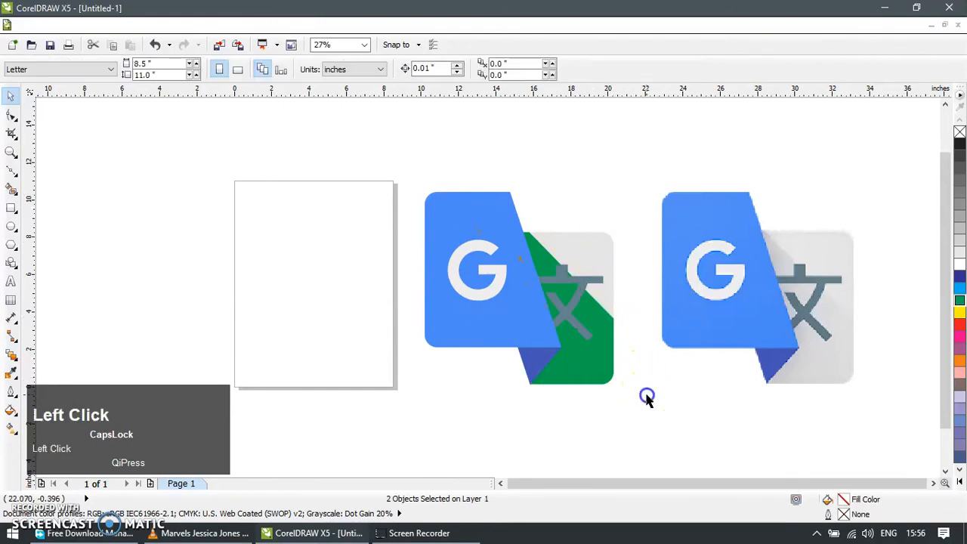
- Start a linear fountain fill on the green shadow shape with an angle of -25.9 degrees
left_click(604, 326)
key("F12")
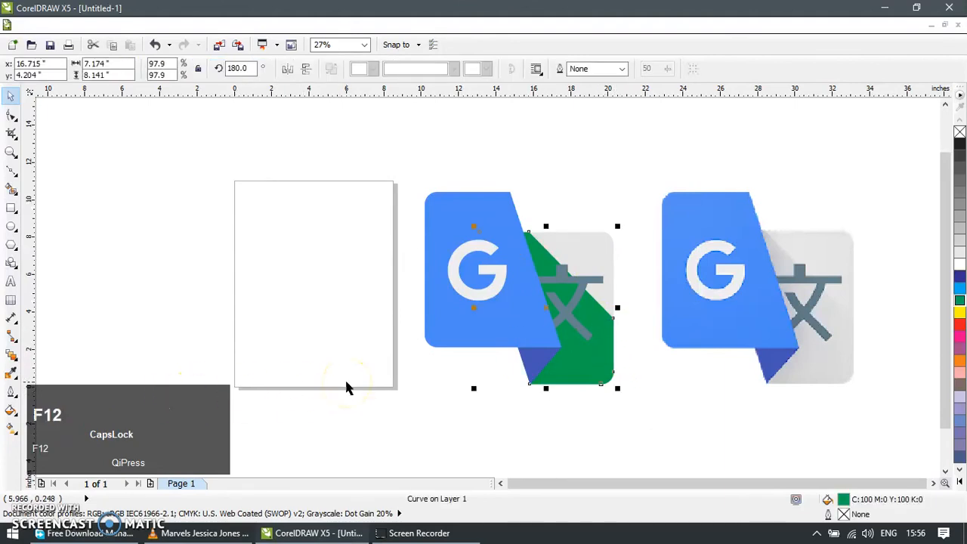
left_click(522, 382)
key("F11")
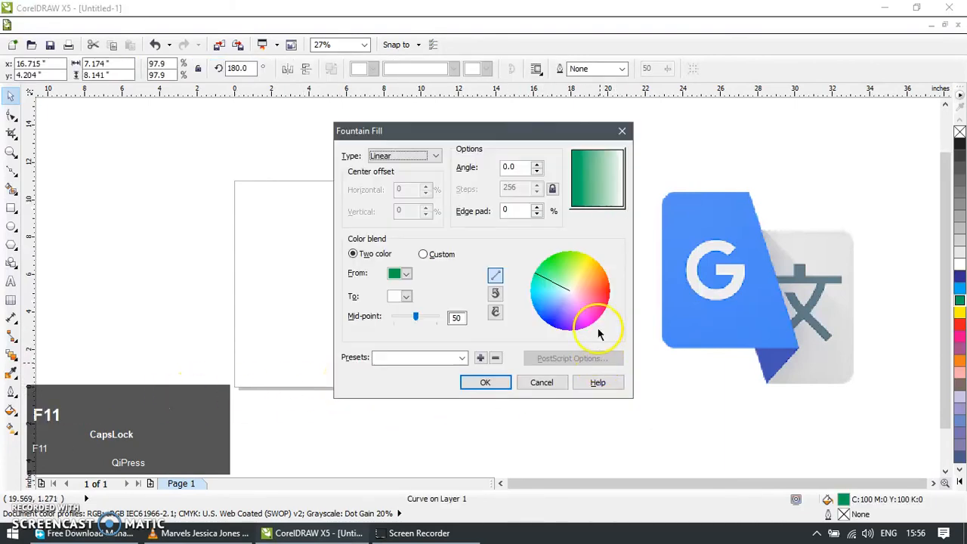
left_click_drag(562, 131, 380, 144)
left_click_drag(439, 185, 439, 199)
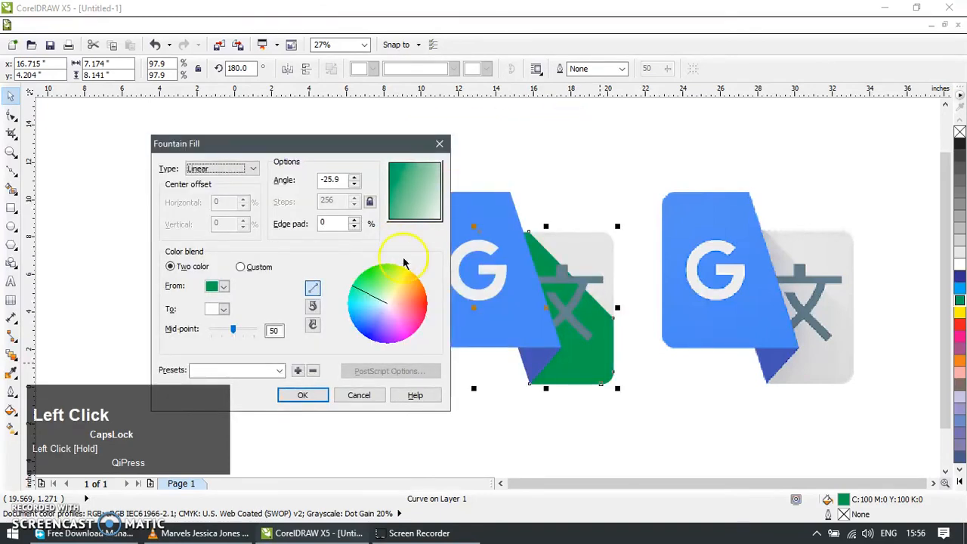
- Set the shadow gradient's start and end colours to greys sampled from the reference's rear panel and apply the fill
left_click(224, 287)
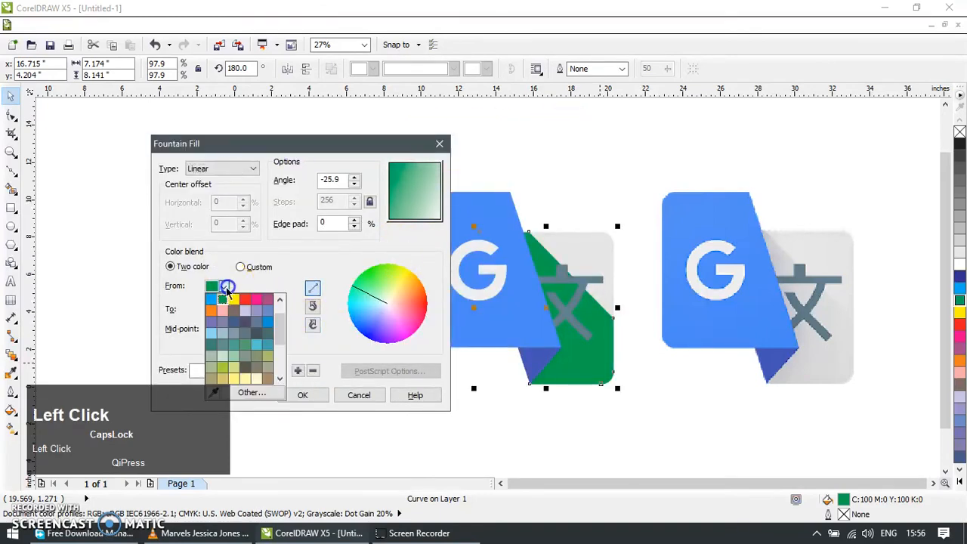
left_click(334, 151)
left_click_drag(277, 150, 288, 96)
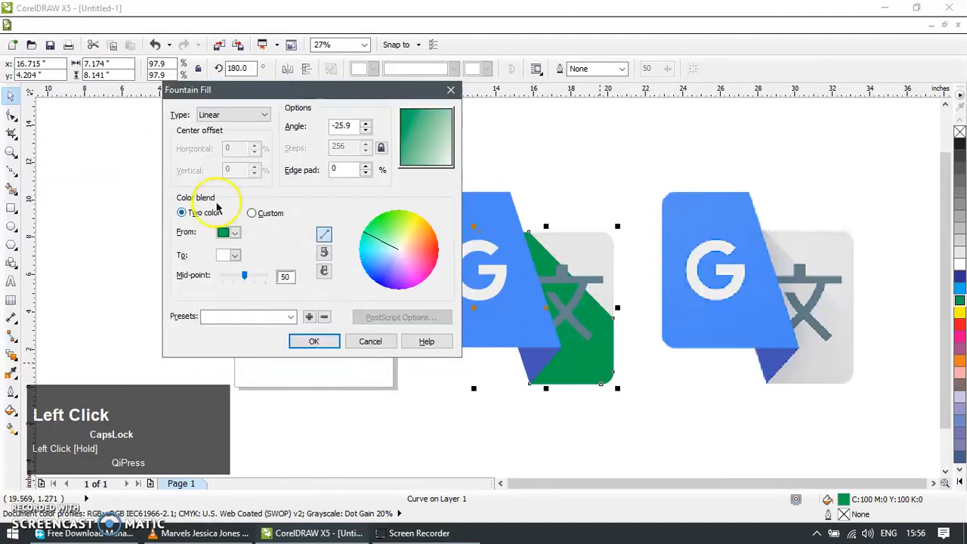
left_click(239, 238)
left_click(223, 330)
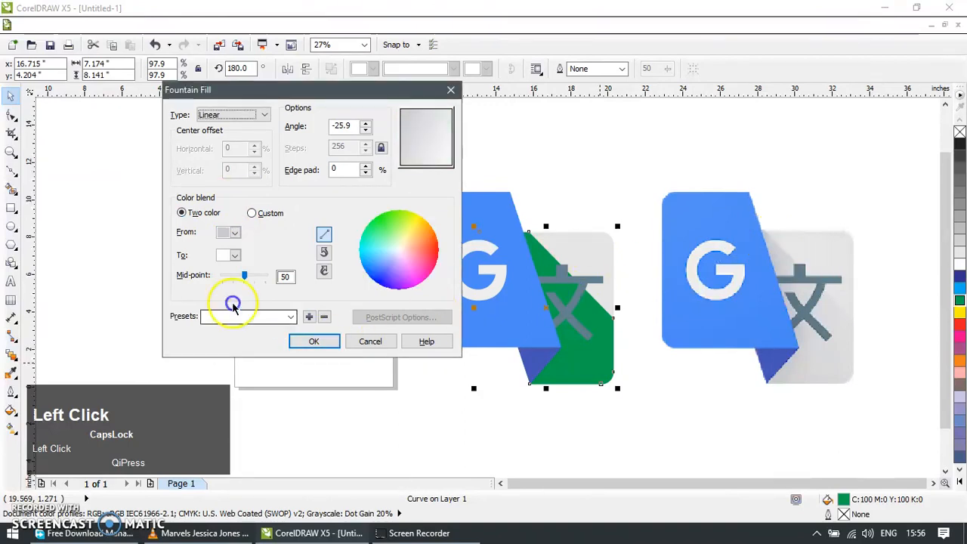
left_click(234, 254)
left_click(223, 366)
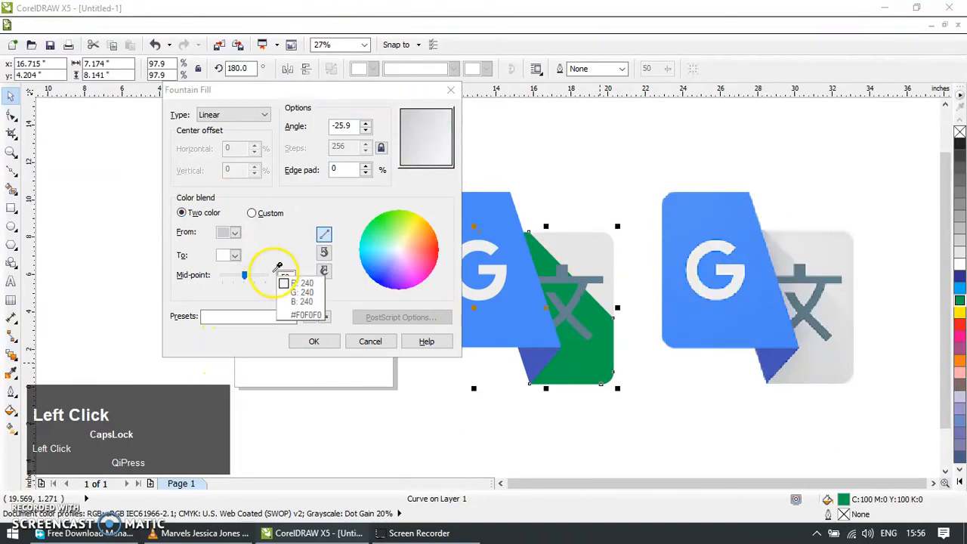
left_click(854, 367)
left_click(314, 342)
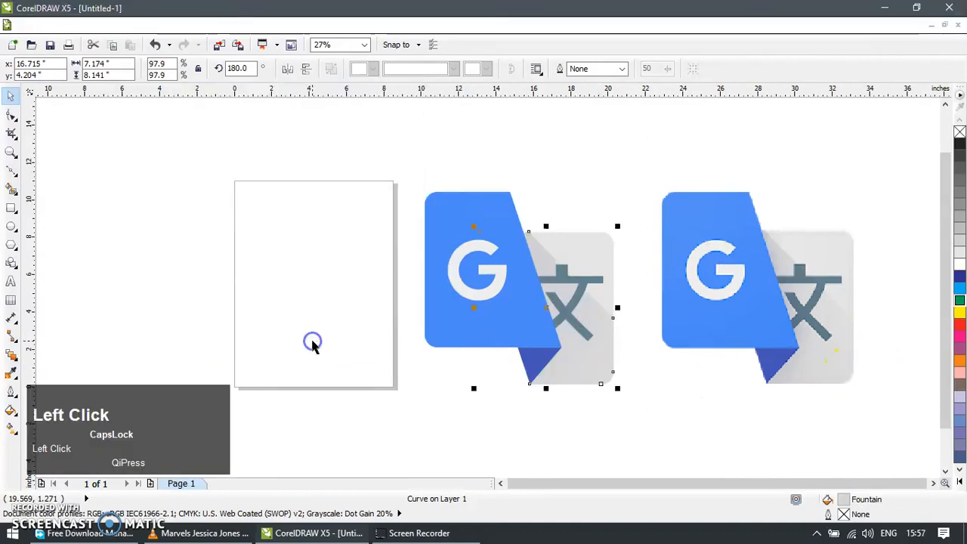
left_click(386, 419)
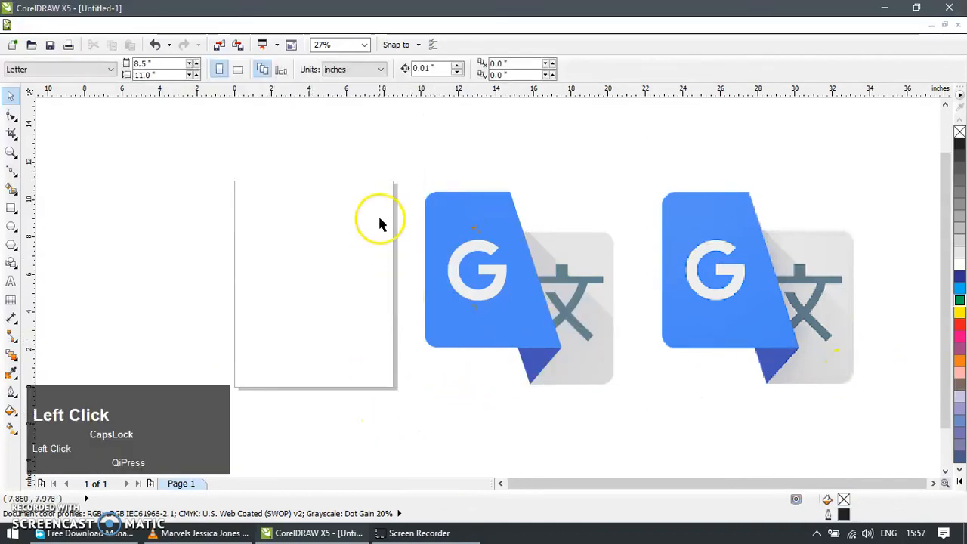
left_click(602, 332)
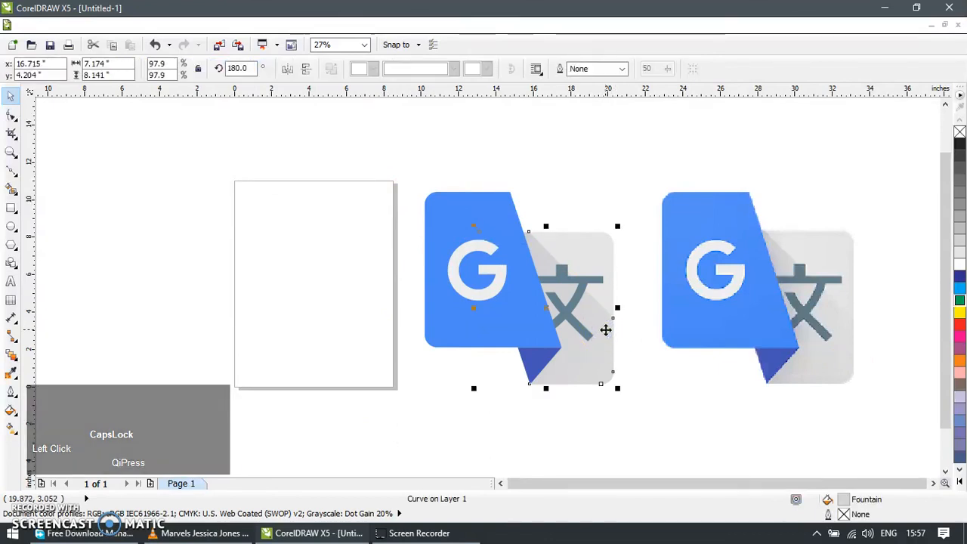
left_click(649, 427)
- Swap the two icons so the reference image stands on the left and the traced icon on the right
scroll(403, 351, "down", 2)
left_click(392, 401)
left_click_drag(395, 401, 518, 251)
left_click_drag(479, 302, 703, 338)
left_click_drag(472, 403, 824, 254)
left_click_drag(682, 313, 564, 313)
key("z")
left_click_drag(401, 259, 691, 408)
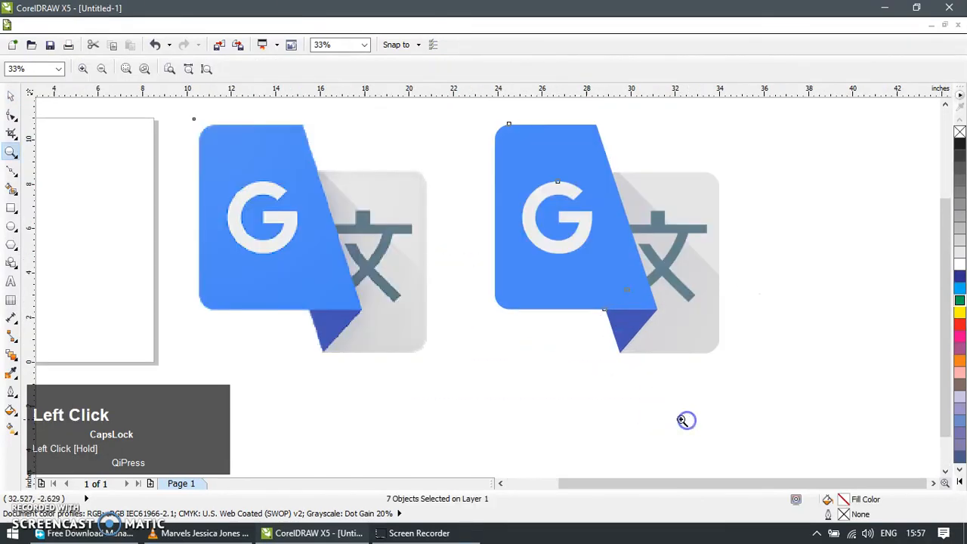
- Add the artistic text "original" below the reference image
key("F8")
left_click(323, 422)
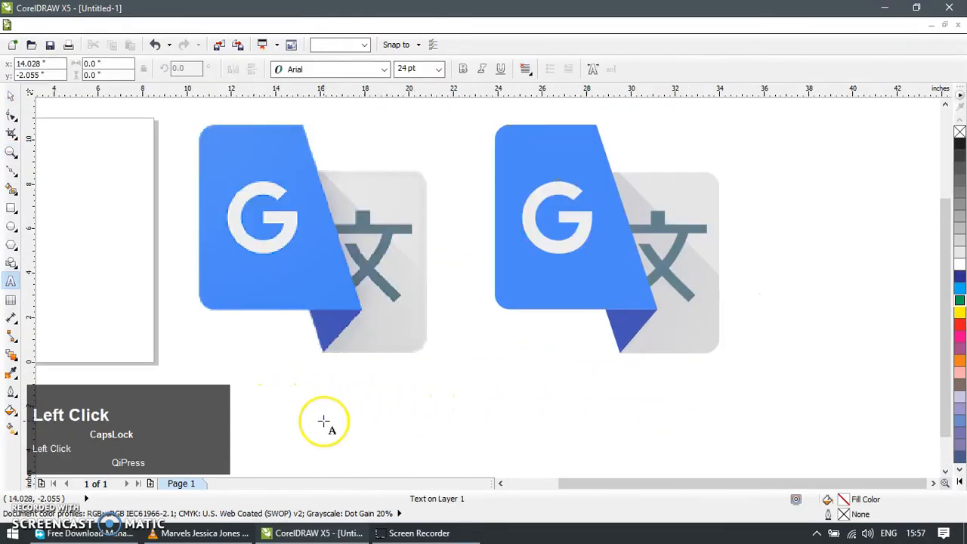
type("ORIGINA")
key("ctrl+a")
type("original")
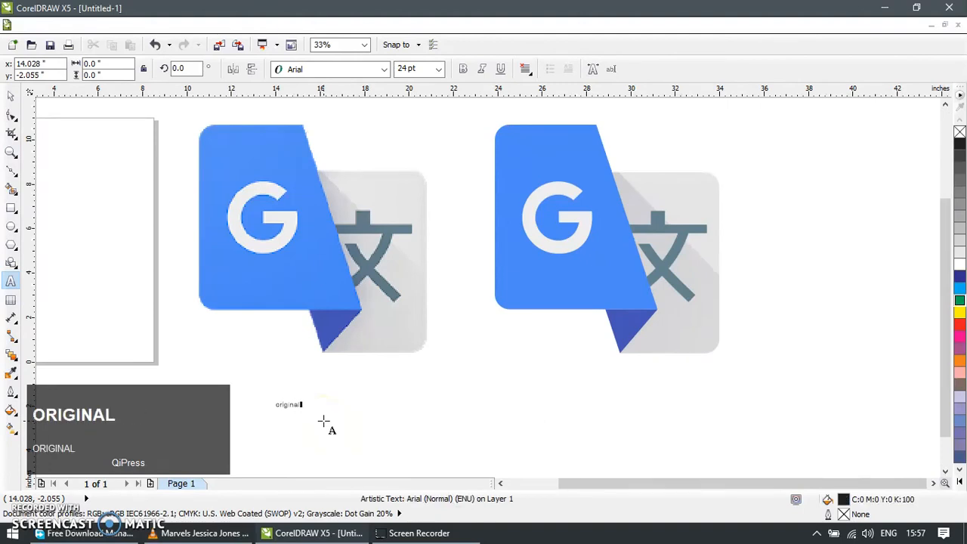
left_click(11, 96)
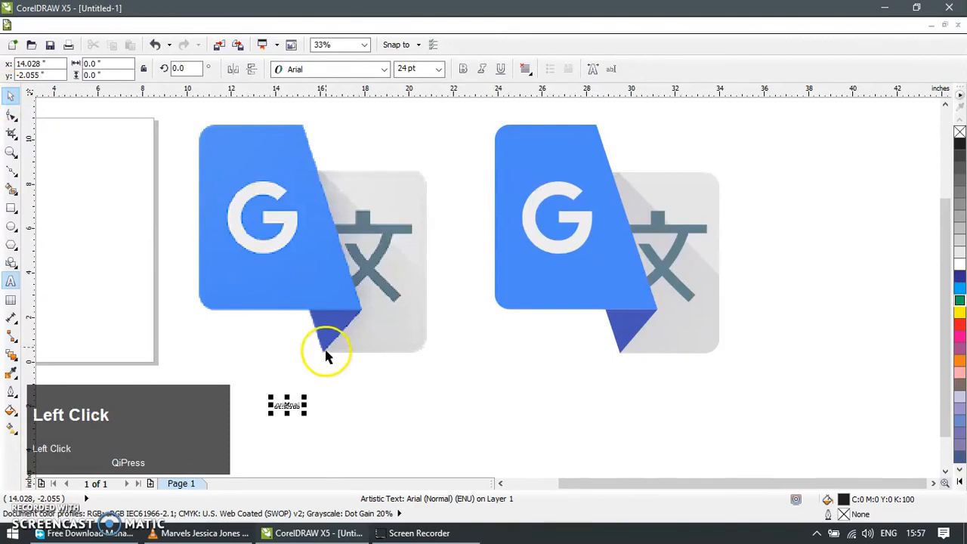
- Enlarge the "original" label to about 130 pt, centre it under the reference image and place a copy below the traced icon
left_click_drag(304, 415, 620, 401)
left_click(339, 402)
left_click(313, 395)
key("ctrl+d")
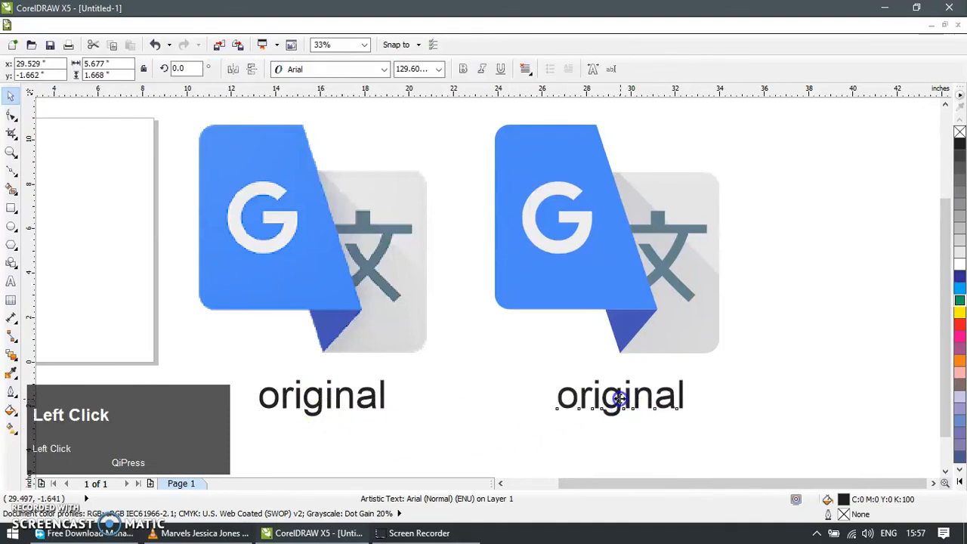
- Replace the text of the label copy below the traced icon with "result" and deselect it
double_click(619, 401)
key("ctrl+a")
type("result")
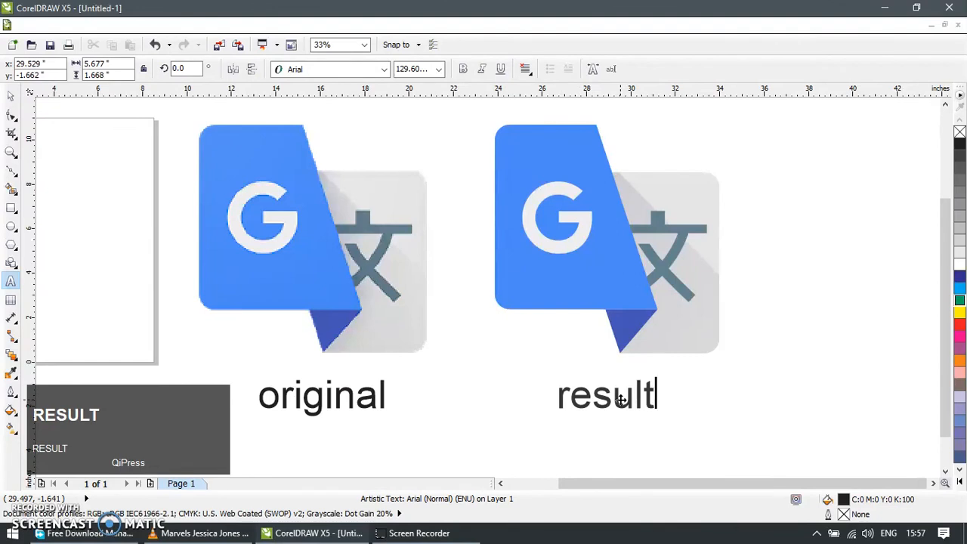
left_click(11, 96)
left_click(154, 214)
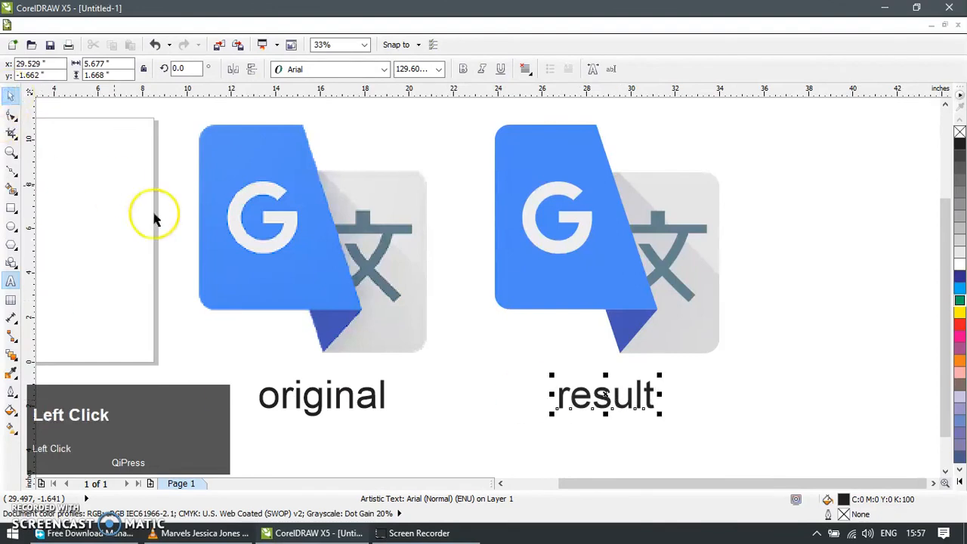
- Save the drawing to the Desktop as a CorelDRAW file named translate_result
key("ctrl+shift+s")
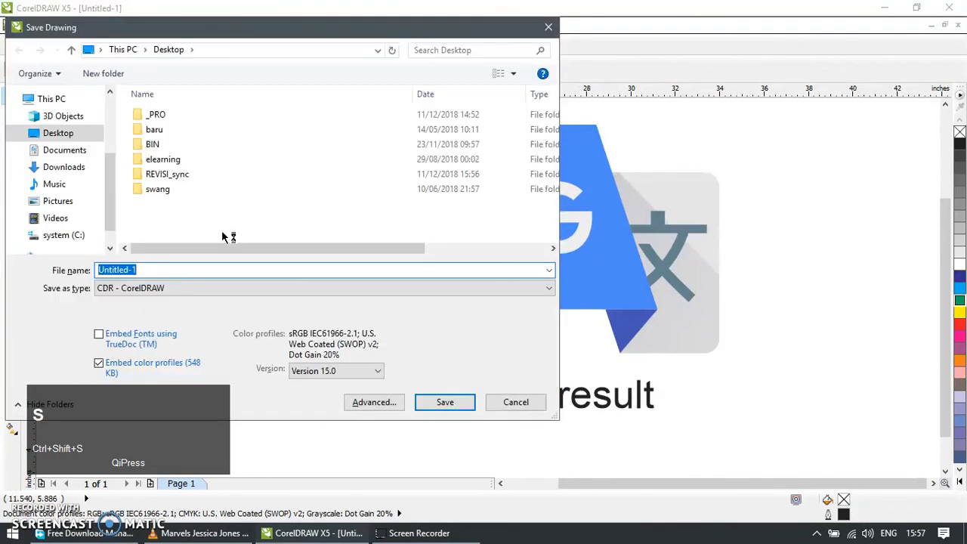
type("translate")
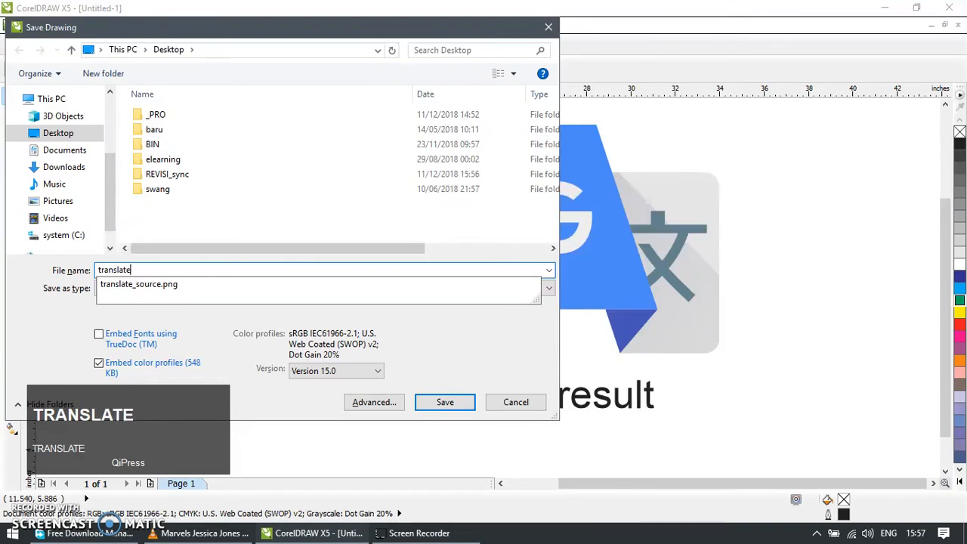
type("_result")
key("Return")
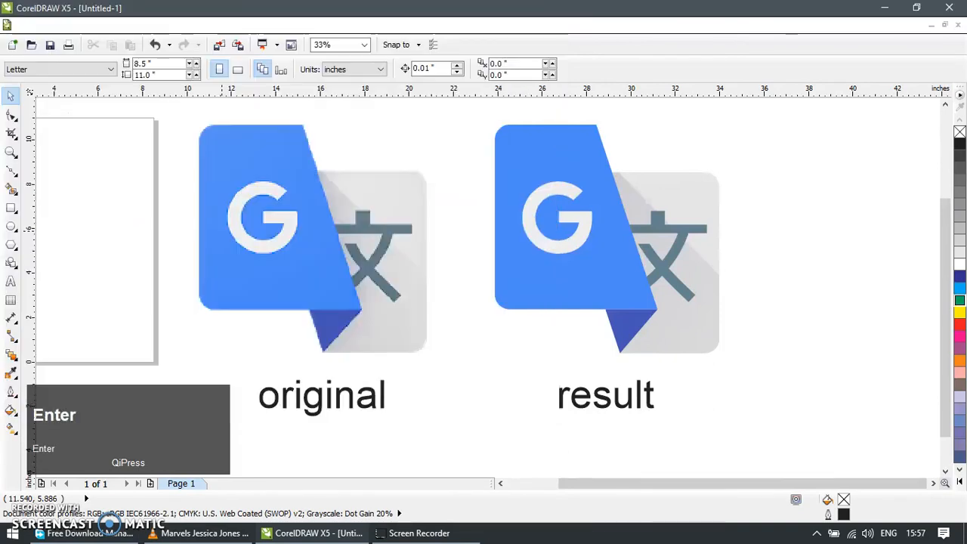
left_click(19, 488)
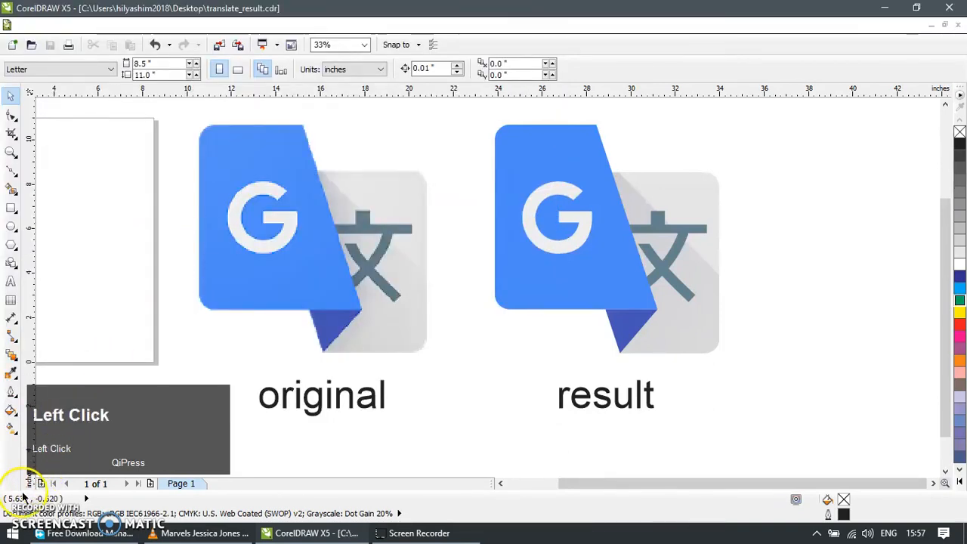